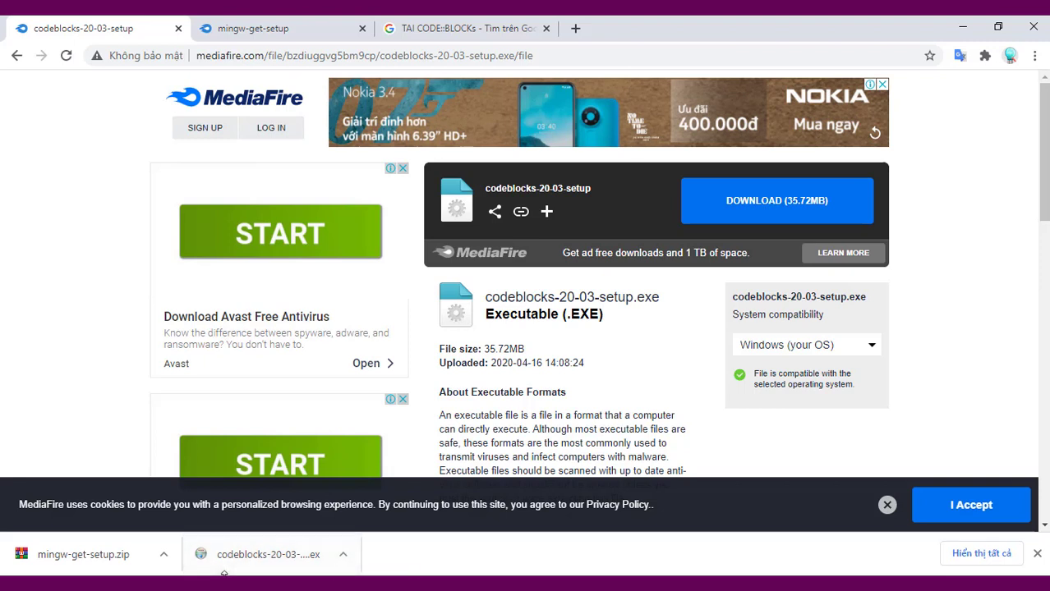
Launch the downloaded codeblocks-20-03-setup.exe, minimize the browser and allow the installer to make changes to the device
{"action": "left_click", "coordinate": [276, 559]}
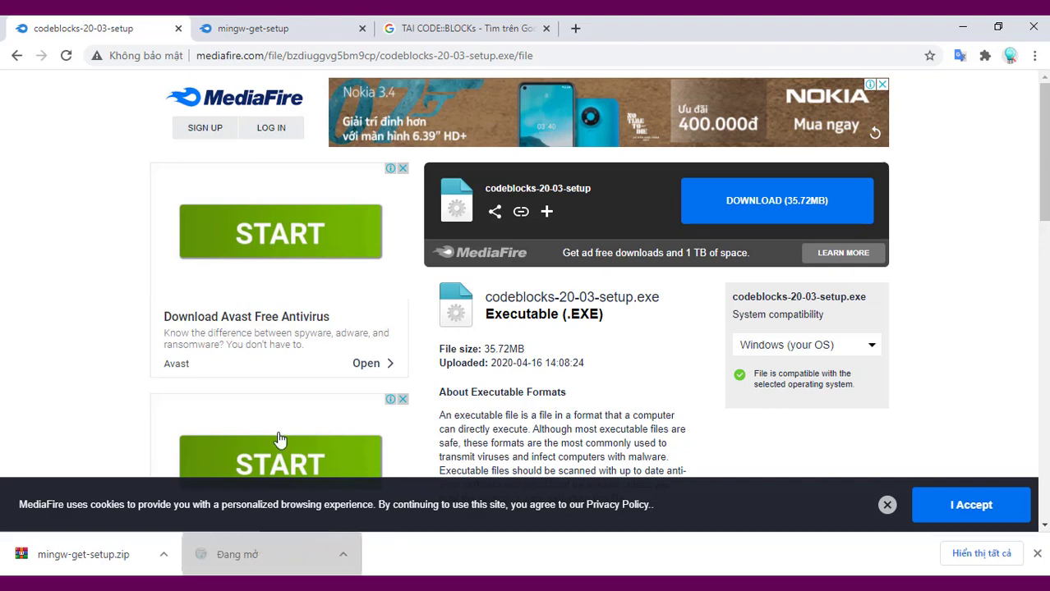
{"action": "left_click", "coordinate": [962, 31]}
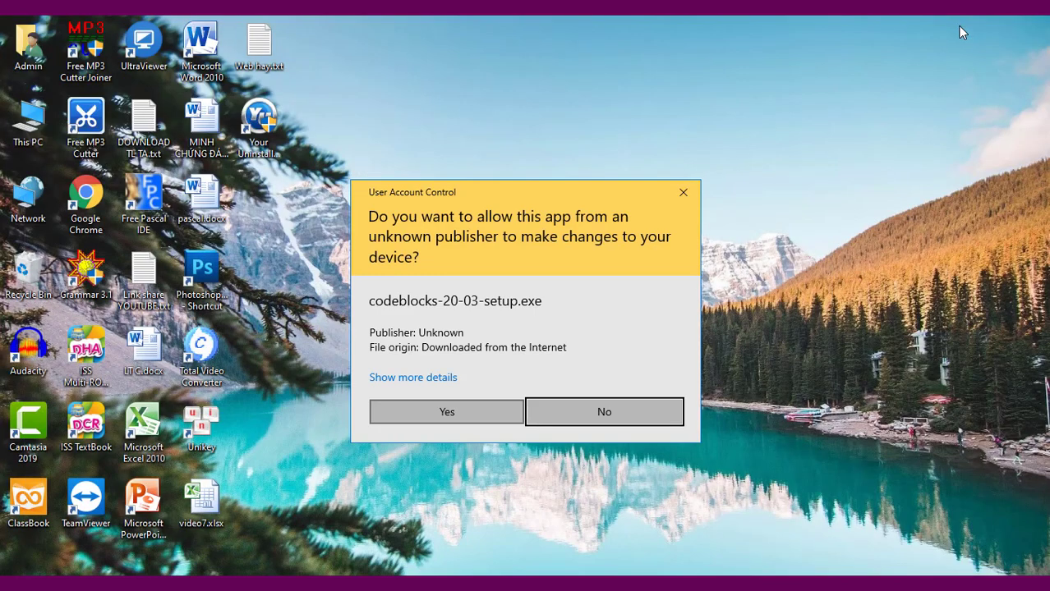
{"action": "left_click", "coordinate": [446, 412]}
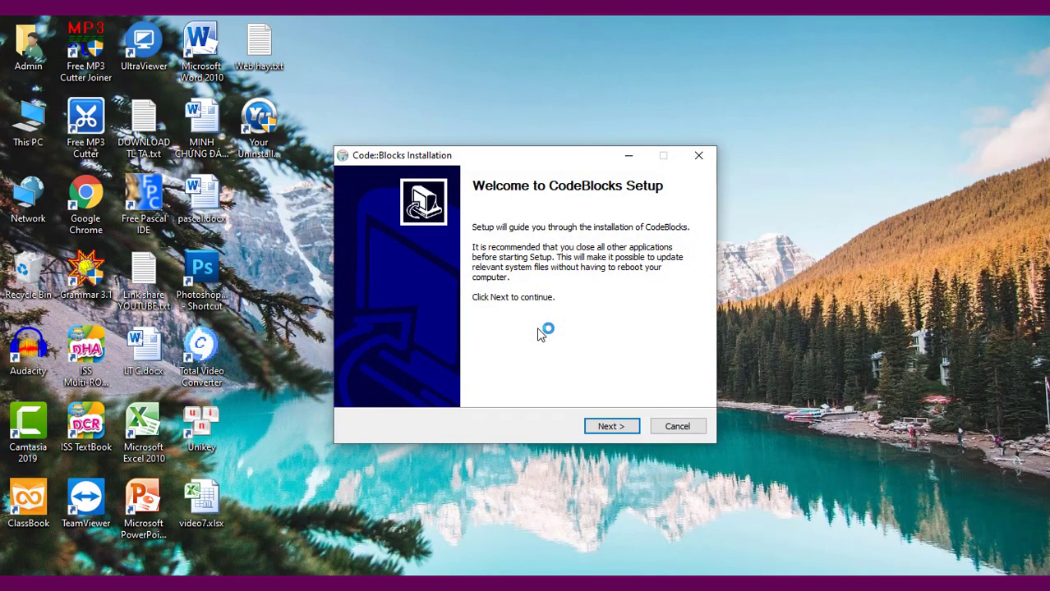
Accept the licence and complete the Full installation of CodeBlocks into C:\Program Files\CodeBlocks
{"action": "key", "text": "Return"}
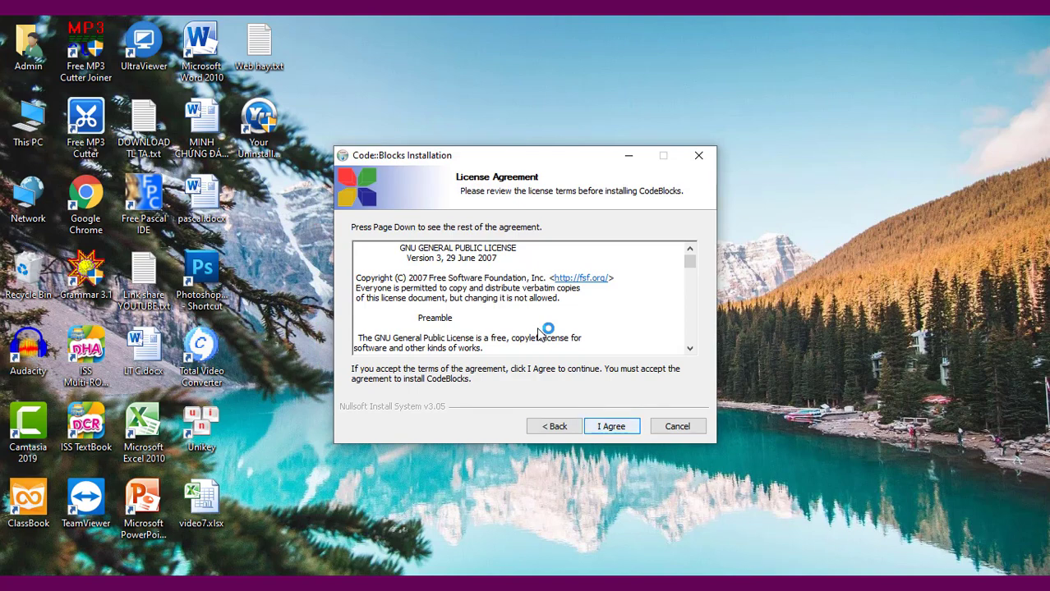
{"action": "key", "text": "Return"}
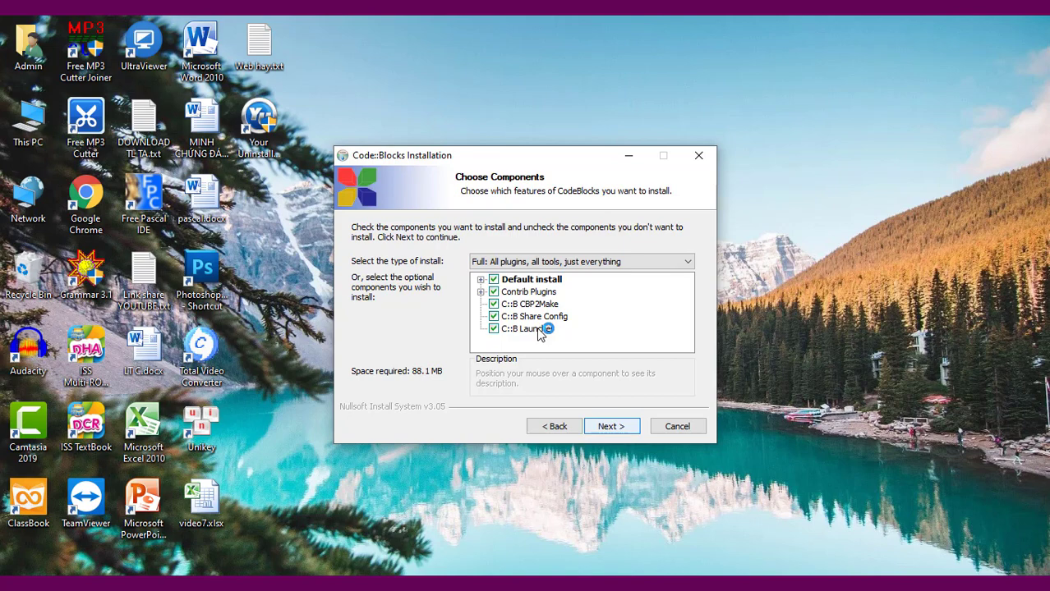
{"action": "key", "text": "Return"}
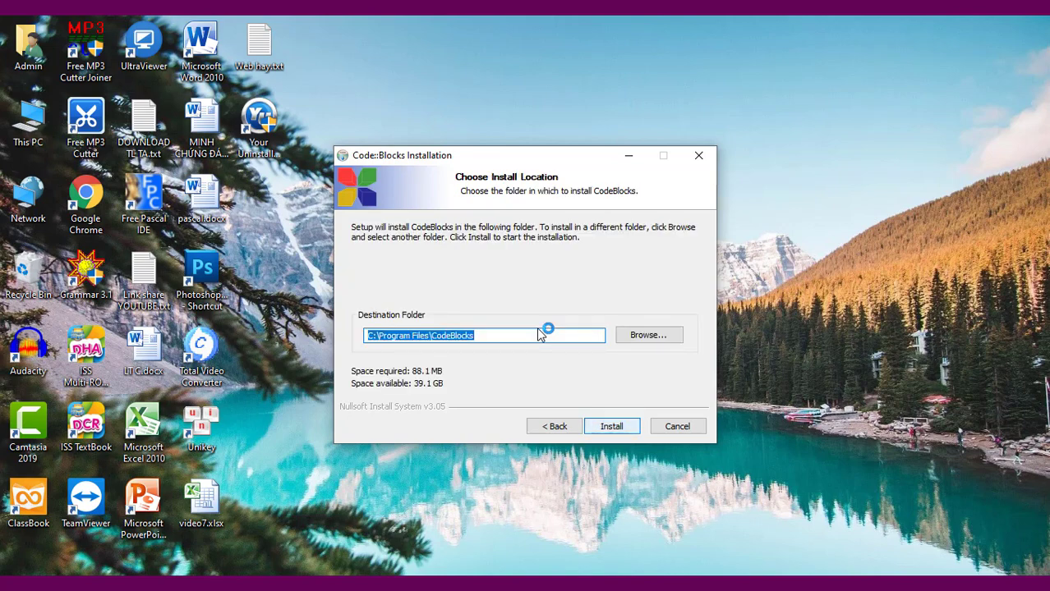
{"action": "key", "text": "Return"}
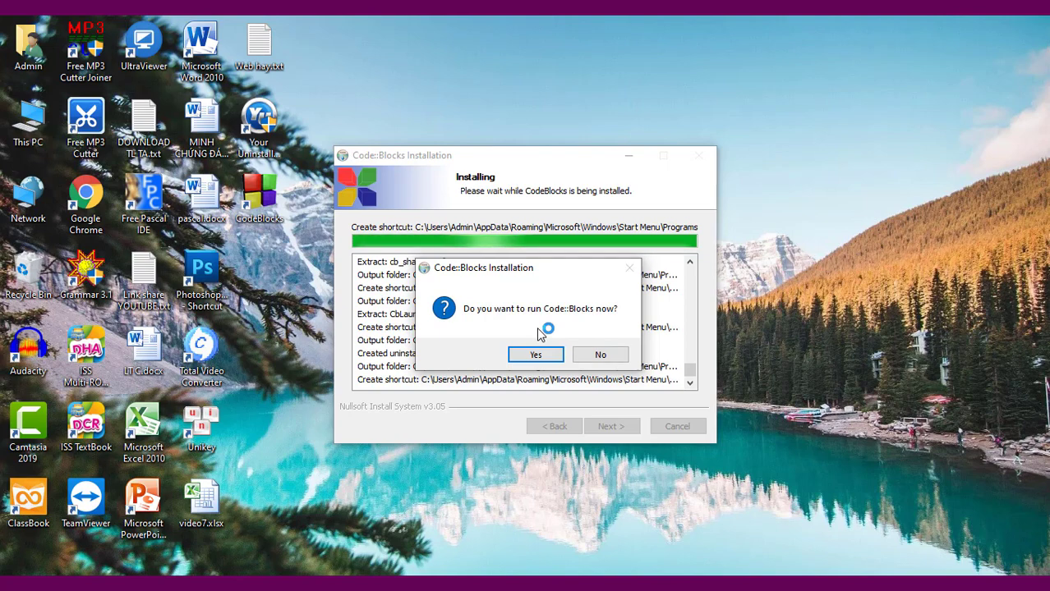
{"action": "key", "text": "Return"}
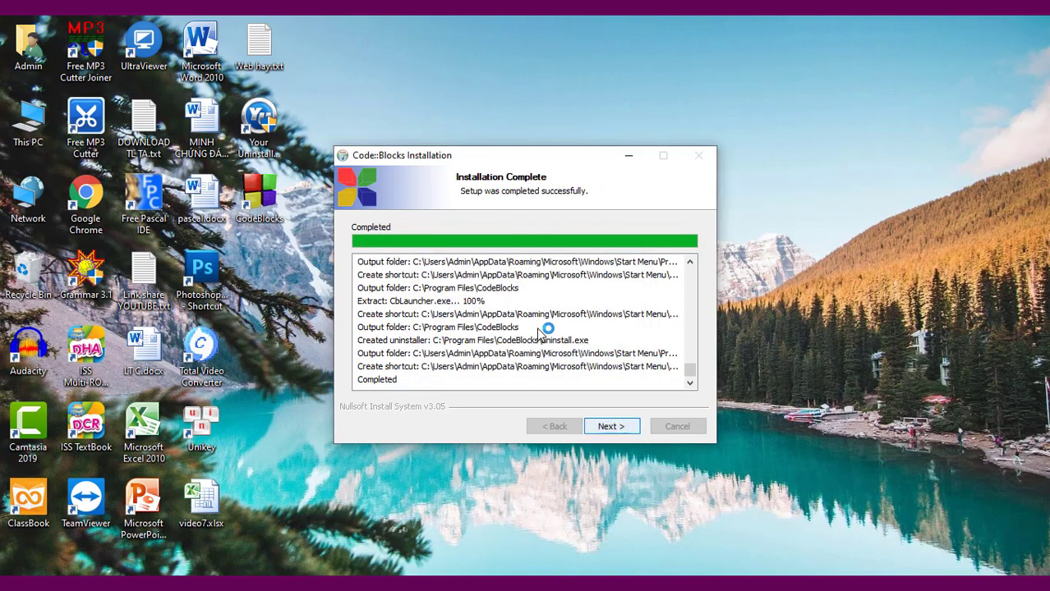
{"action": "key", "text": "Return"}
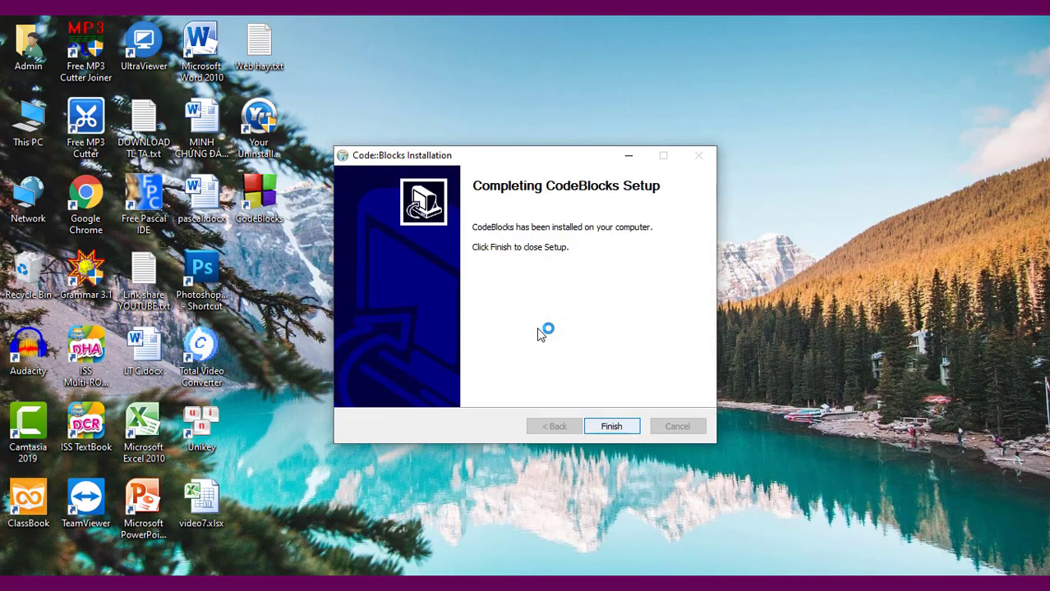
{"action": "key", "text": "Return"}
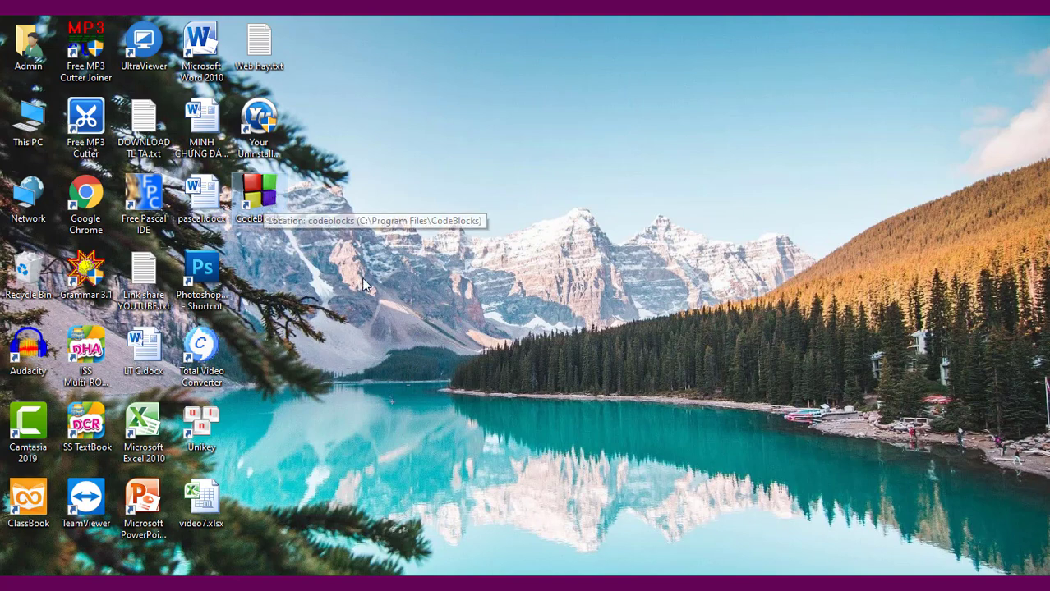
Start Code::Blocks, accept GNU GCC Compiler as the default compiler and associate the program with C/C++ file types
{"action": "double_click", "coordinate": [259, 195]}
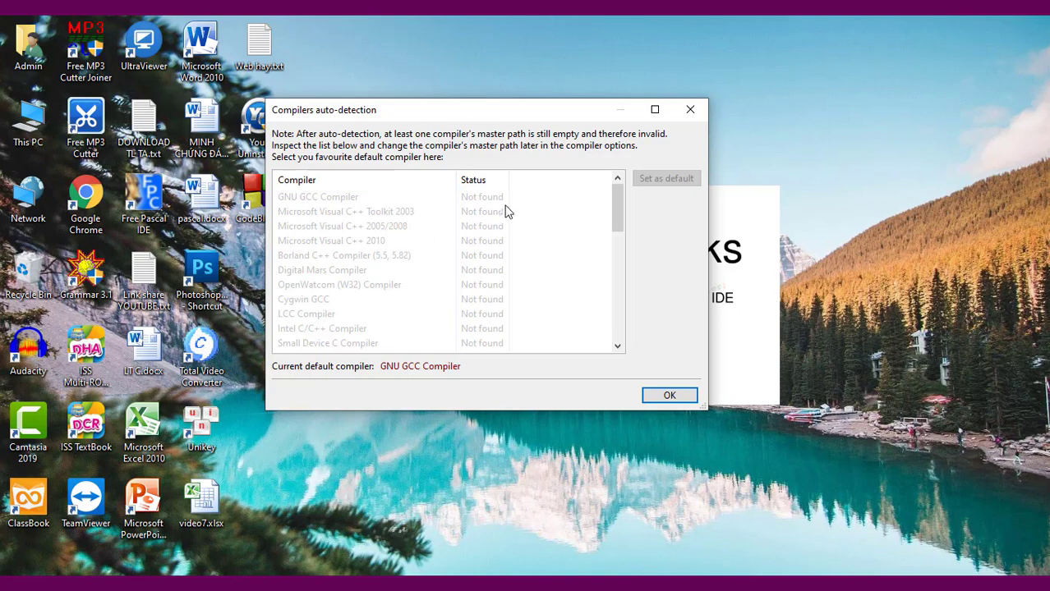
{"action": "left_click", "coordinate": [670, 397]}
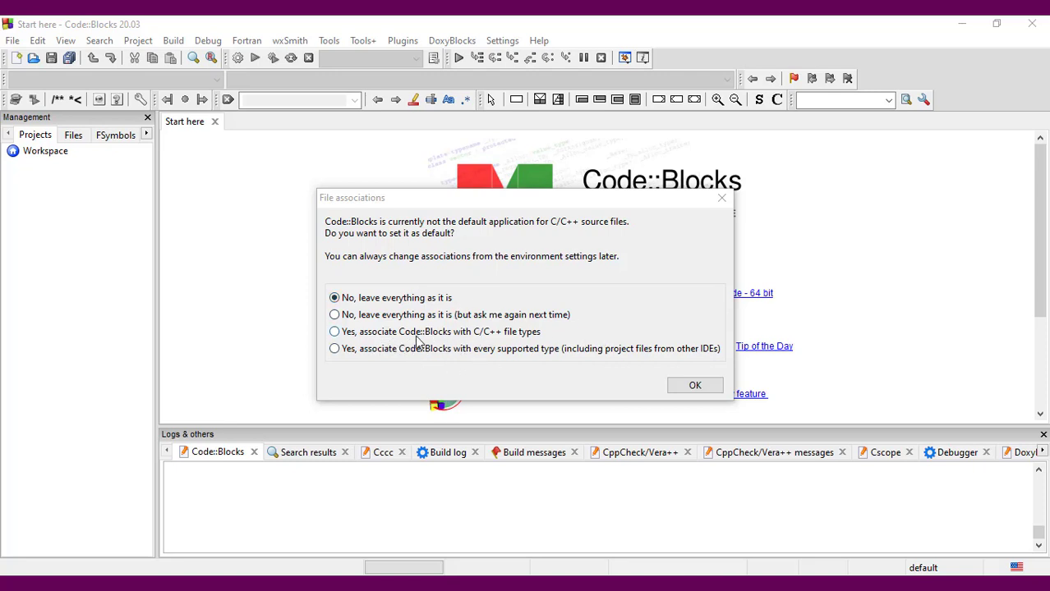
{"action": "left_click", "coordinate": [376, 335]}
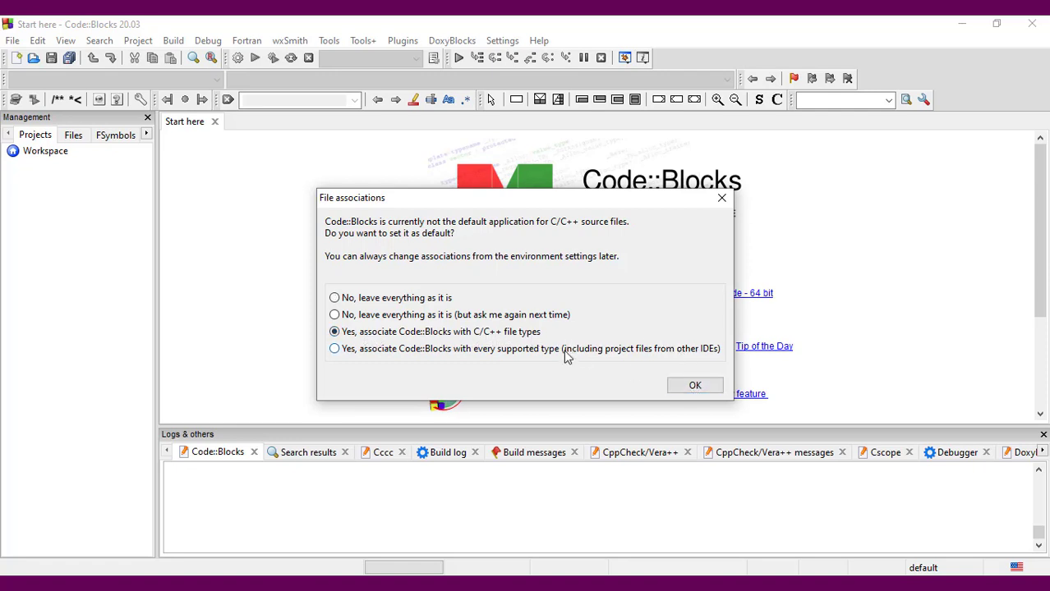
{"action": "left_click", "coordinate": [690, 386]}
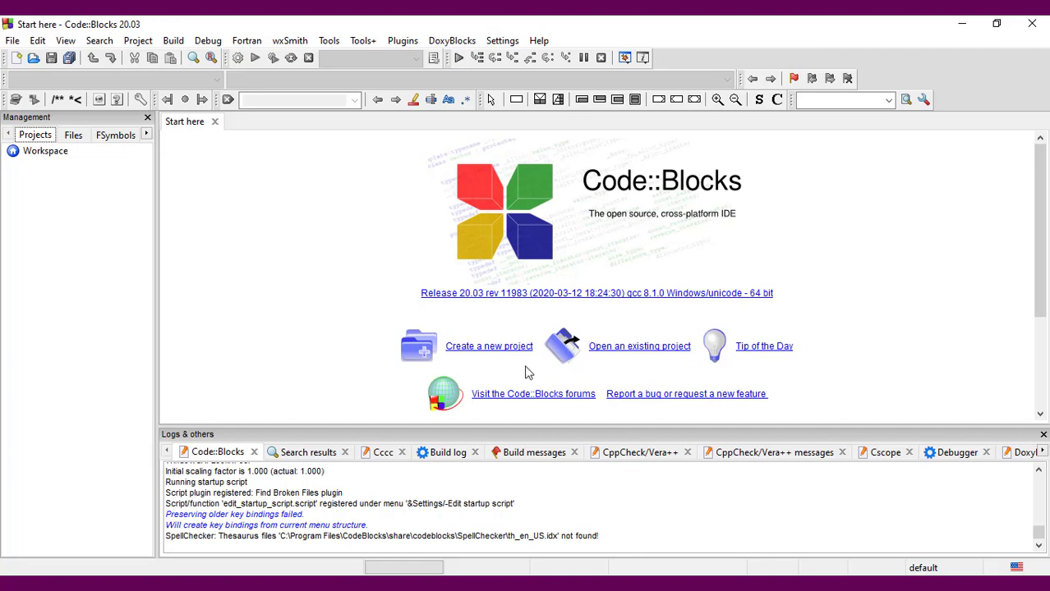
Start a new project from the Console application template
{"action": "left_click", "coordinate": [476, 348]}
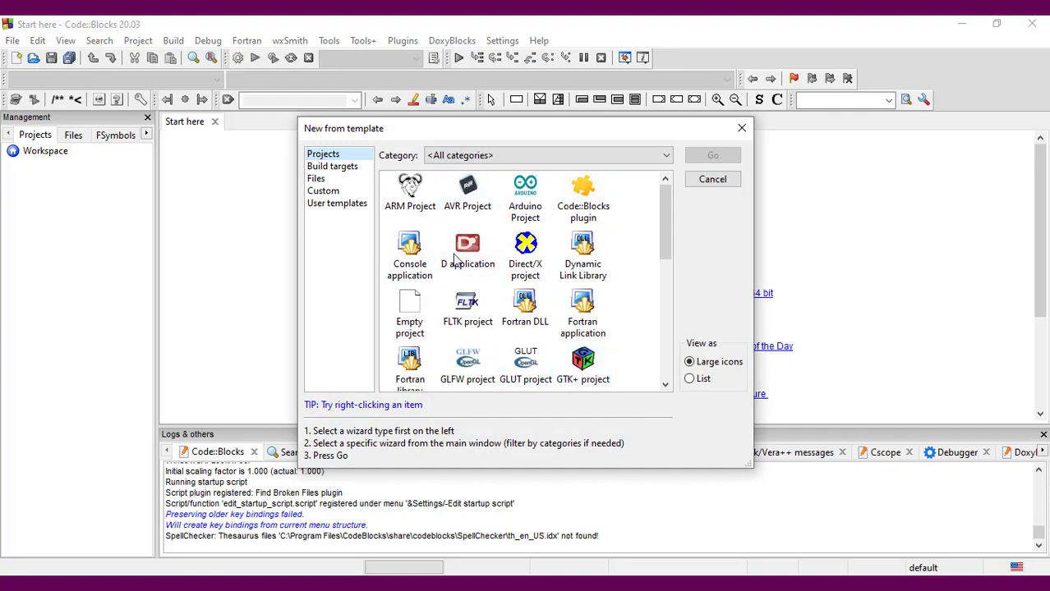
{"action": "scroll", "coordinate": [497, 308], "scroll_direction": "down", "scroll_amount": 5}
{"action": "scroll", "coordinate": [497, 312], "scroll_direction": "down", "scroll_amount": 2}
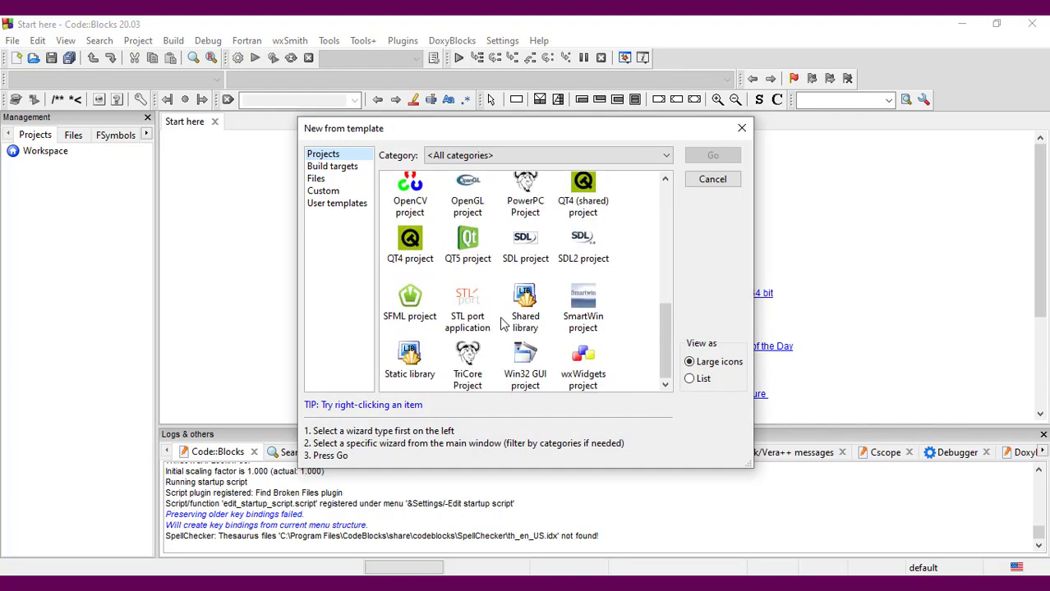
{"action": "scroll", "coordinate": [534, 337], "scroll_direction": "up", "scroll_amount": 8}
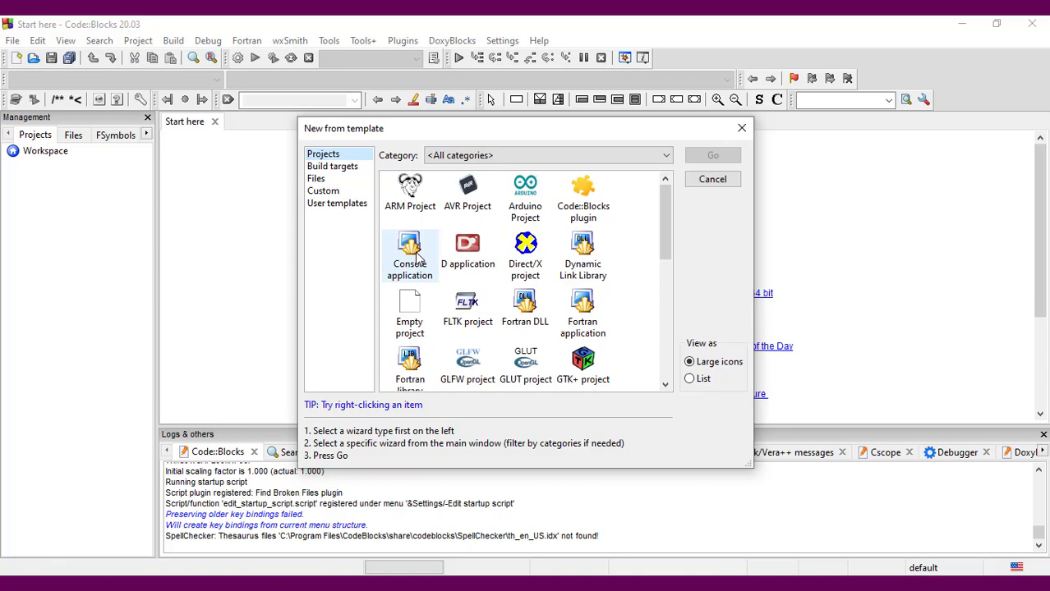
{"action": "left_click", "coordinate": [416, 257]}
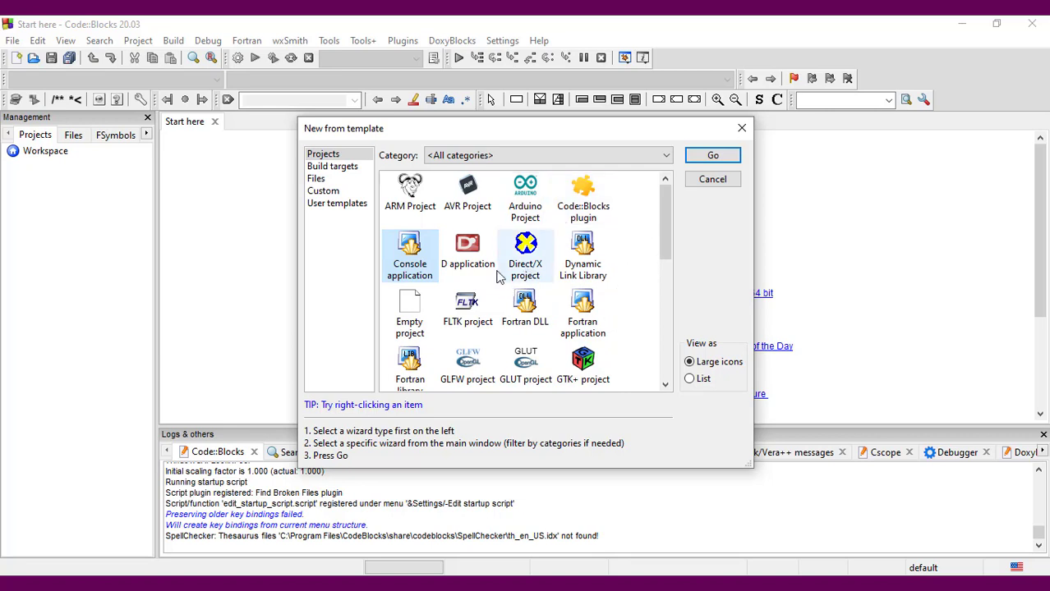
{"action": "left_click", "coordinate": [712, 155]}
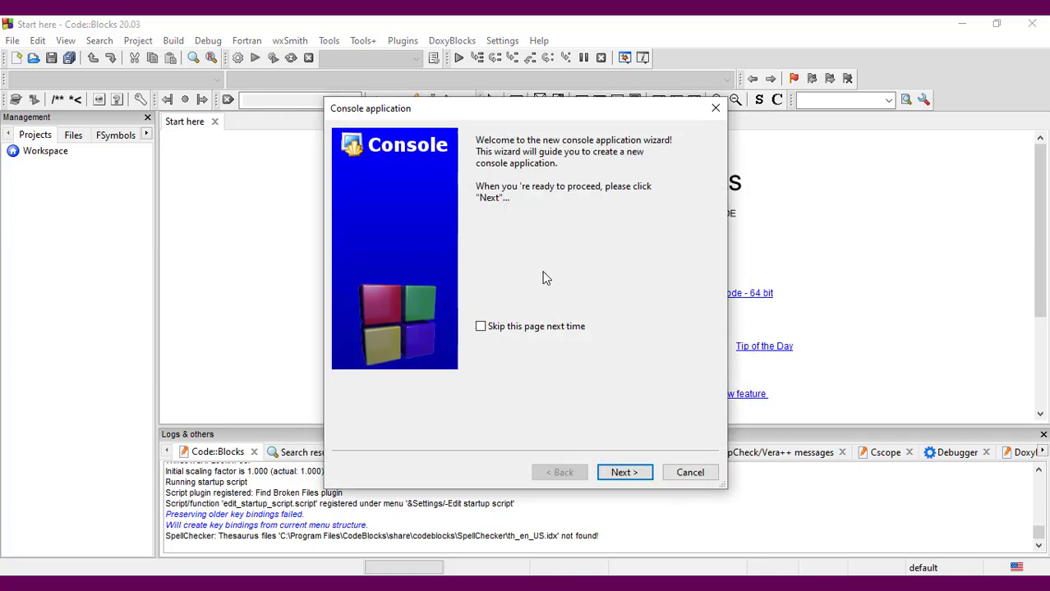
Proceed past the wizard's welcome page and choose C++ as the project language
{"action": "left_click", "coordinate": [626, 473]}
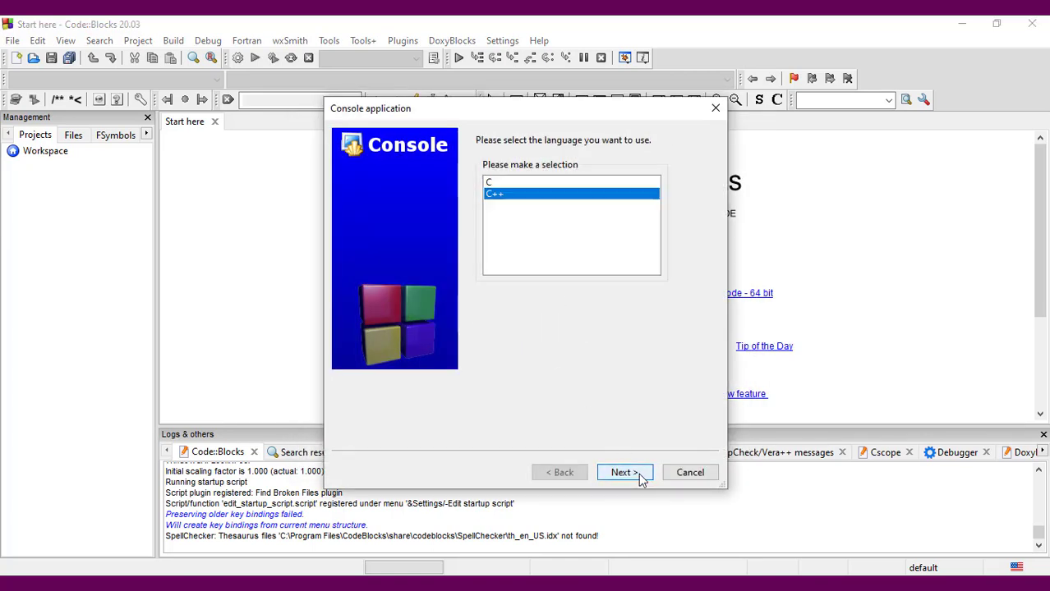
{"action": "left_click", "coordinate": [516, 183]}
{"action": "left_click", "coordinate": [511, 195]}
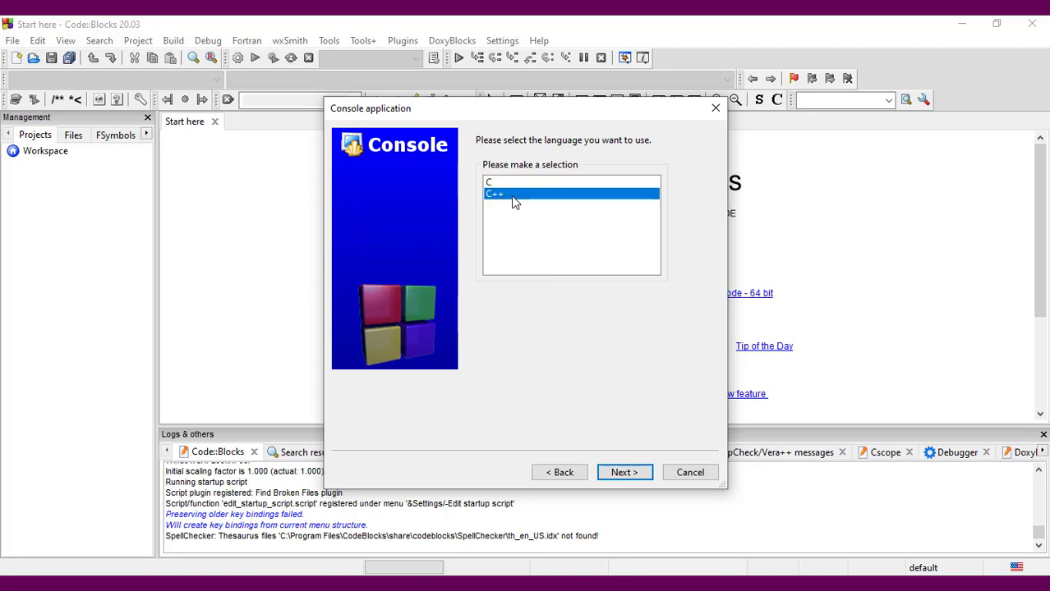
{"action": "left_click", "coordinate": [498, 184]}
{"action": "left_click", "coordinate": [503, 197]}
{"action": "left_click", "coordinate": [623, 474]}
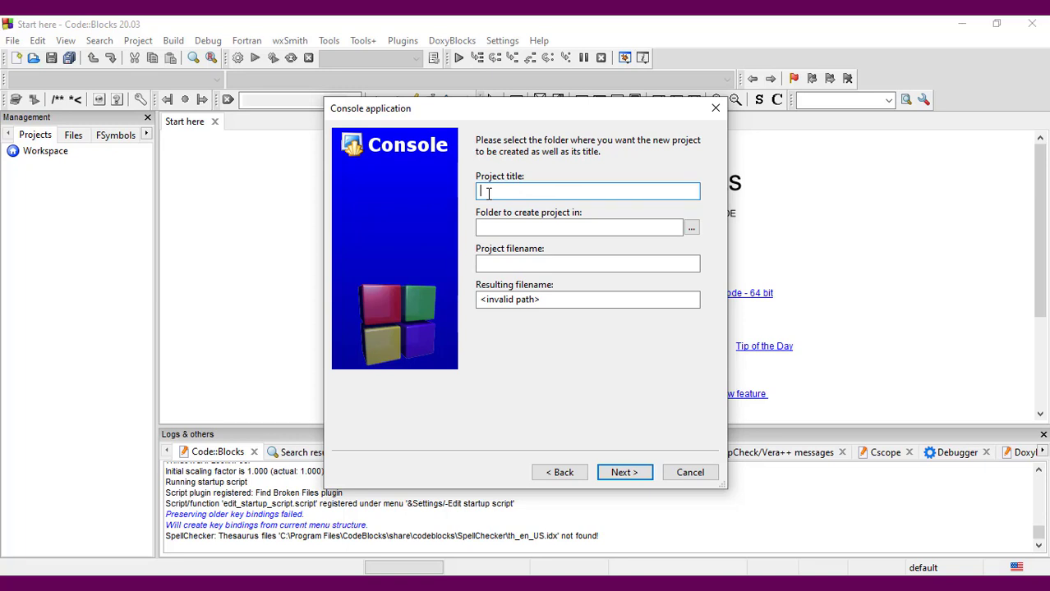
Title the project chao and create a folder named C++ on Software (D:) while choosing its location
{"action": "type", "text": "chao"}
{"action": "left_click", "coordinate": [692, 229]}
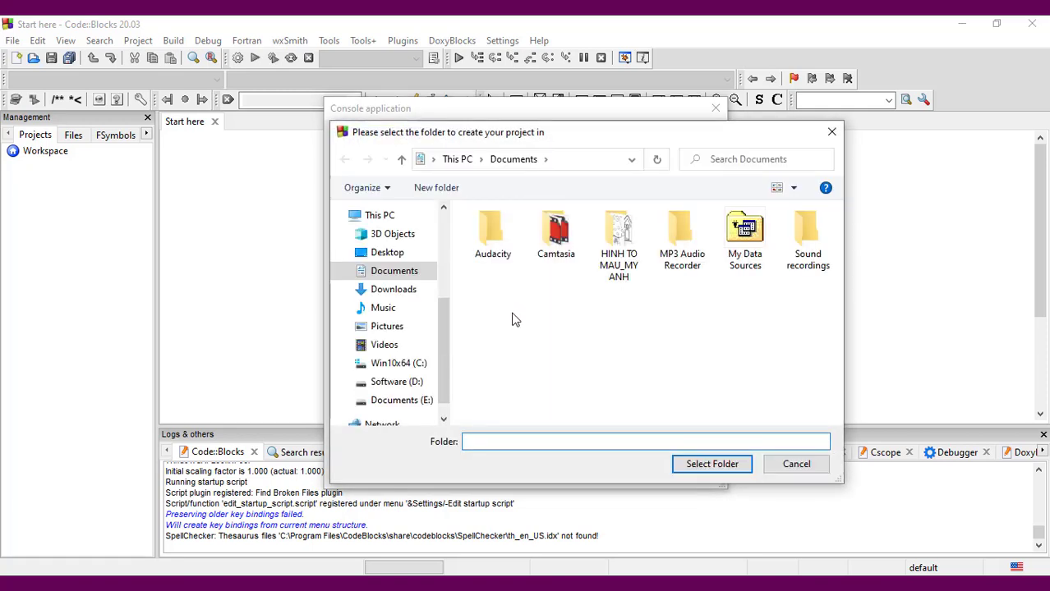
{"action": "left_click_drag", "start_coordinate": [446, 351], "coordinate": [439, 358]}
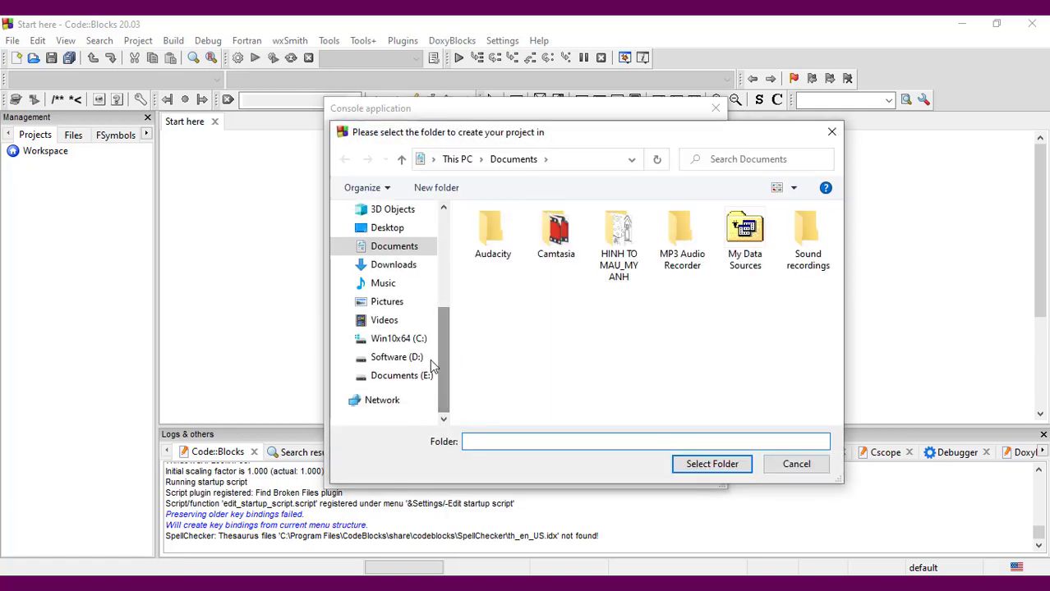
{"action": "left_click", "coordinate": [402, 359]}
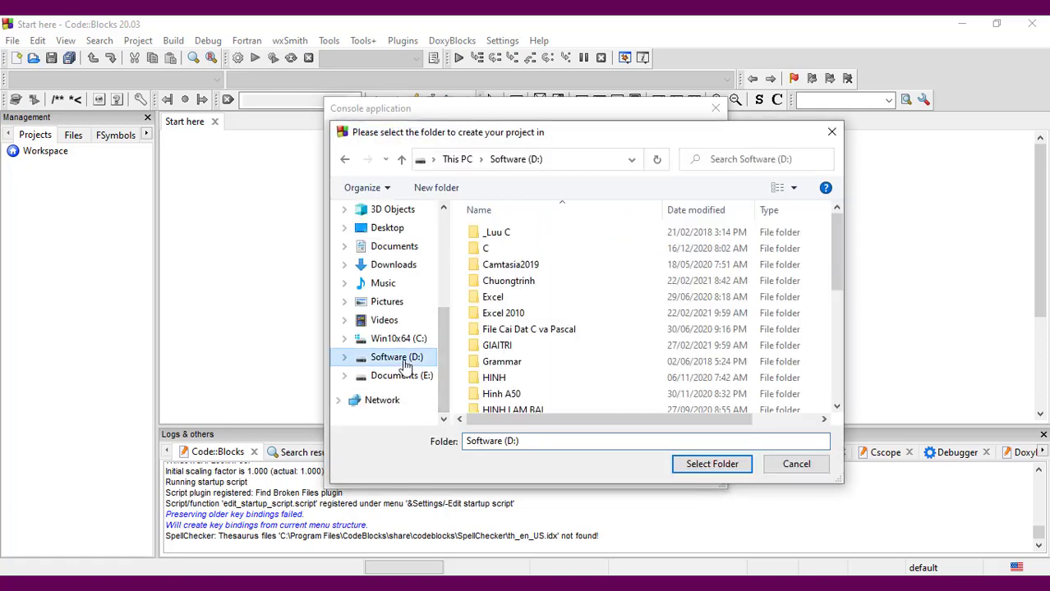
{"action": "right_click", "coordinate": [621, 259]}
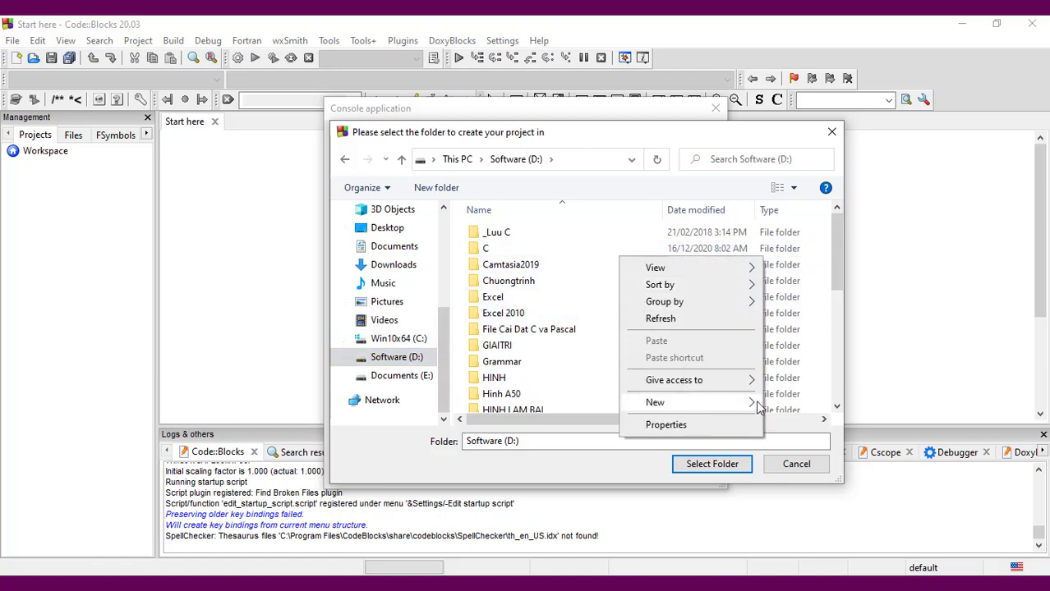
{"action": "mouse_move", "coordinate": [754, 404]}
{"action": "left_click", "coordinate": [801, 211]}
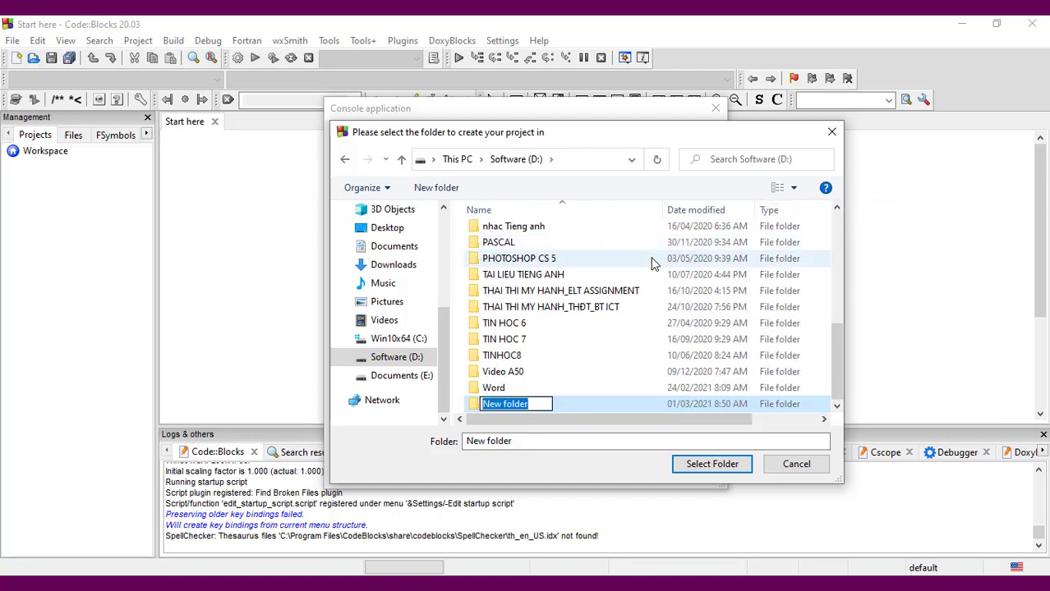
{"action": "type", "text": "C++"}
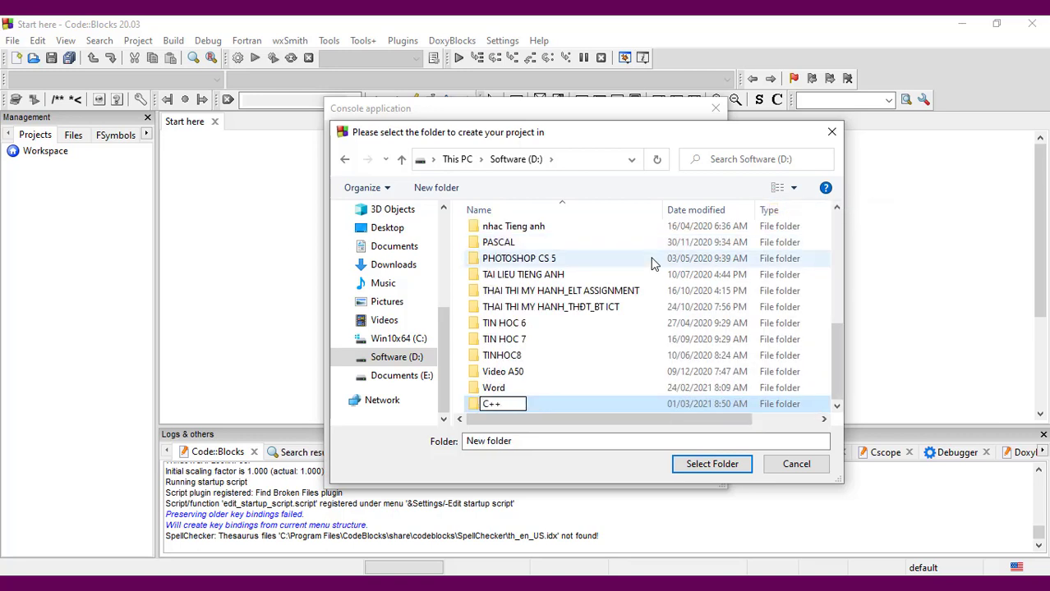
Select the C++ folder on drive D: as the location for the project
{"action": "left_click", "coordinate": [588, 355]}
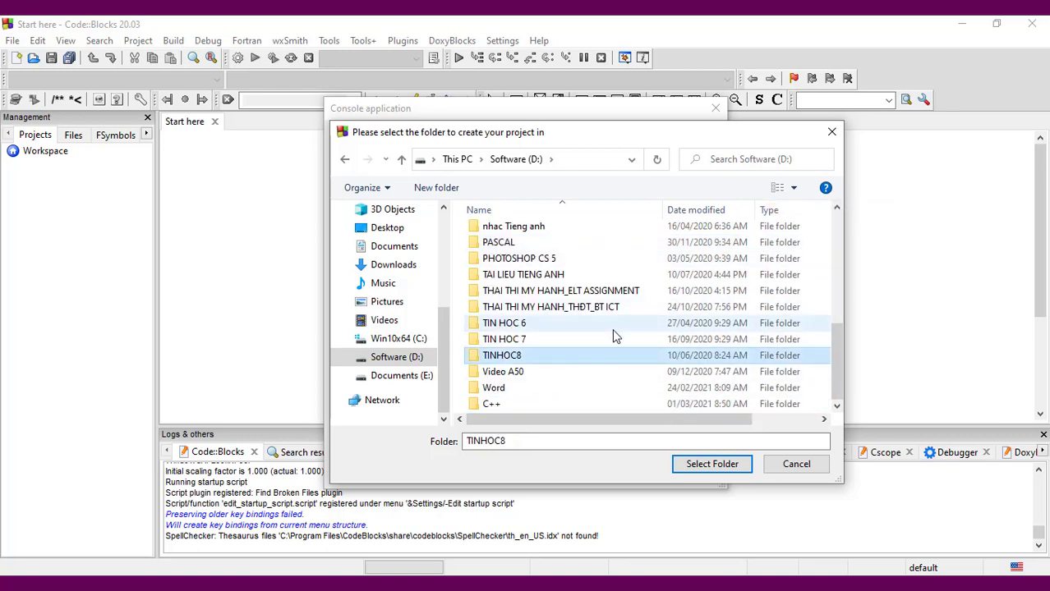
{"action": "left_click", "coordinate": [511, 403]}
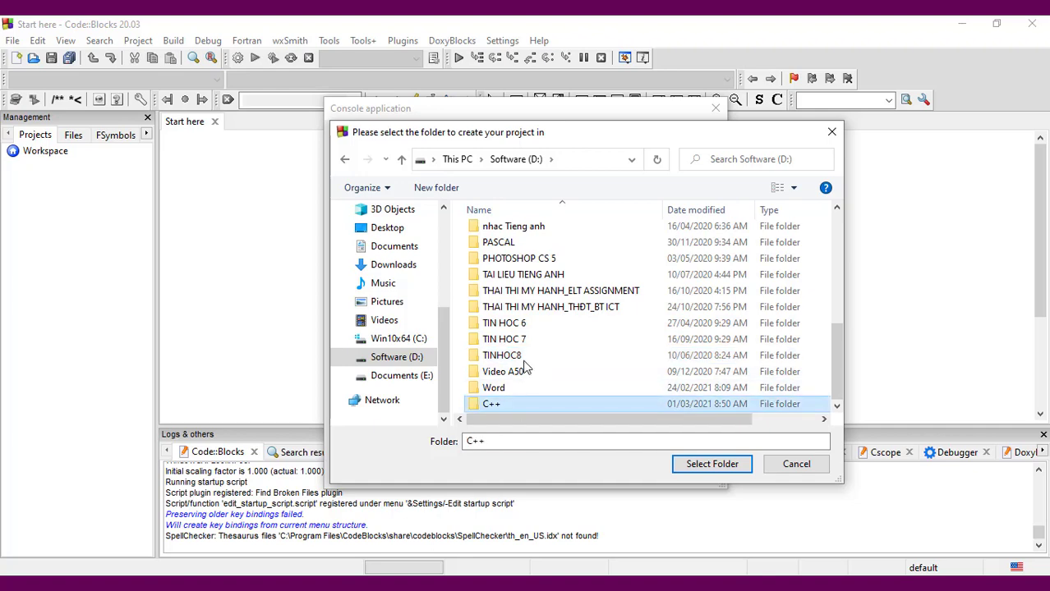
{"action": "left_click", "coordinate": [709, 465]}
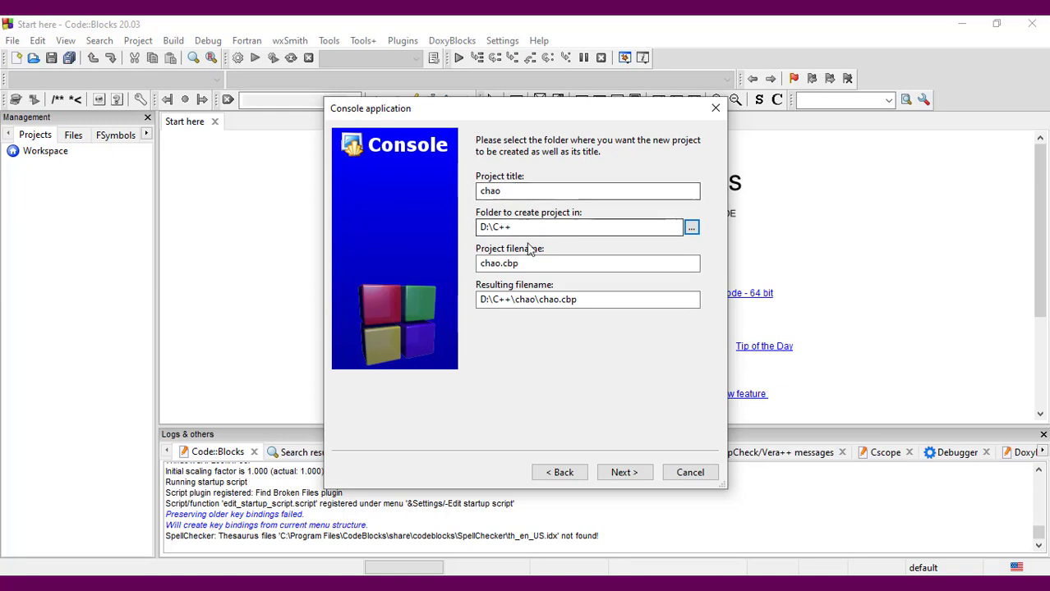
Finish the wizard with GNU GCC Compiler and both Debug and Release configurations, and open main.cpp from the project's Sources
{"action": "left_click", "coordinate": [626, 475]}
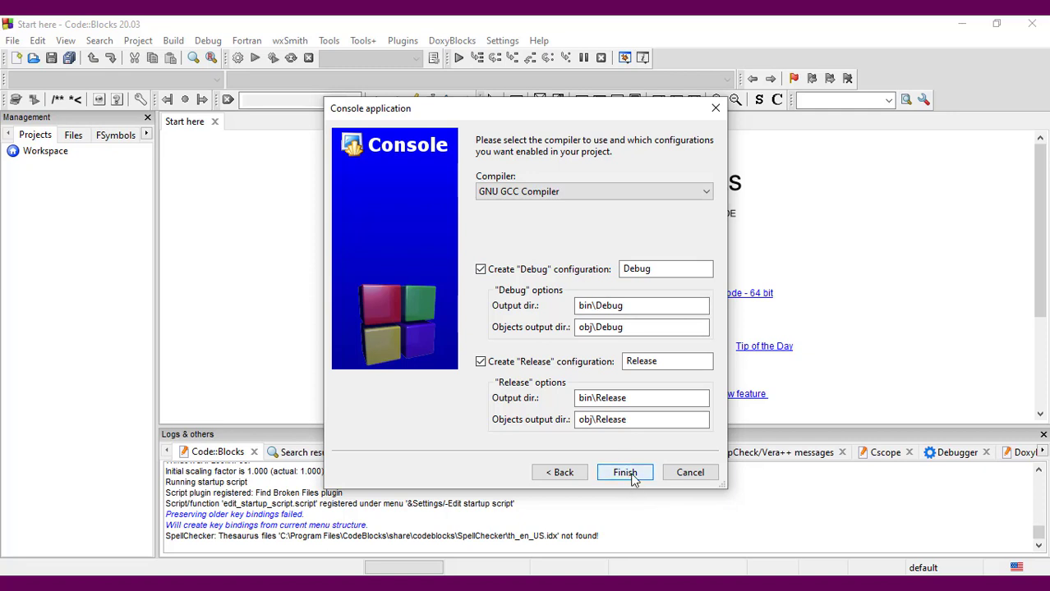
{"action": "left_click", "coordinate": [626, 473]}
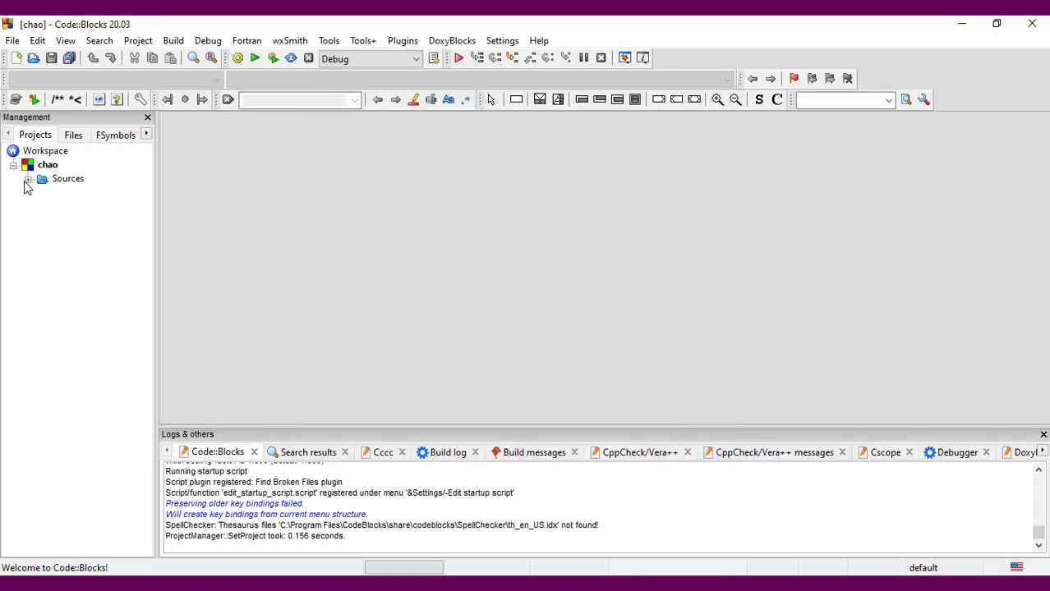
{"action": "left_click", "coordinate": [28, 180]}
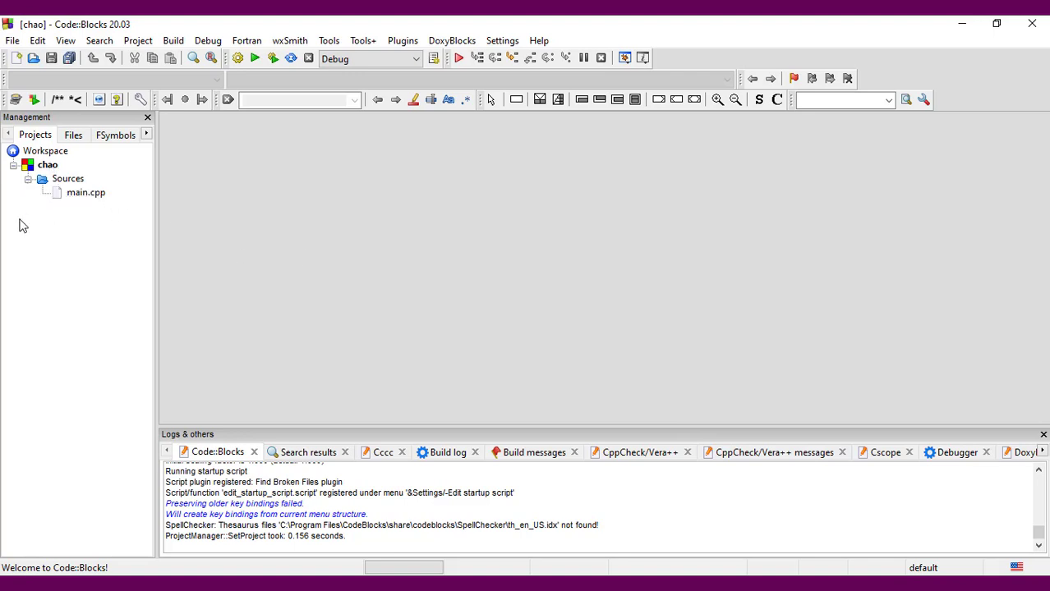
{"action": "double_click", "coordinate": [88, 199]}
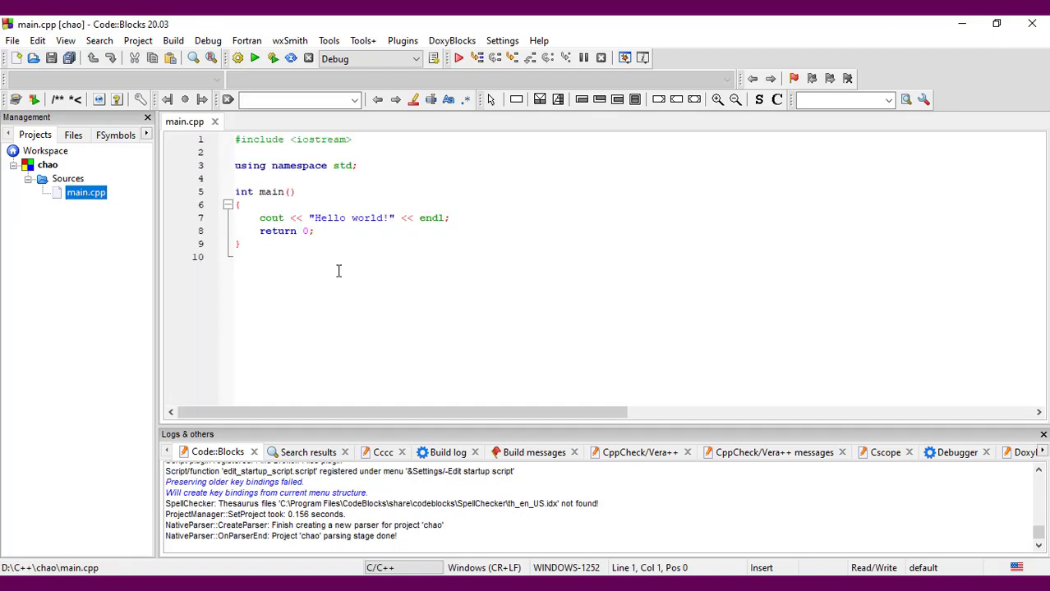
{"action": "left_click", "coordinate": [346, 218]}
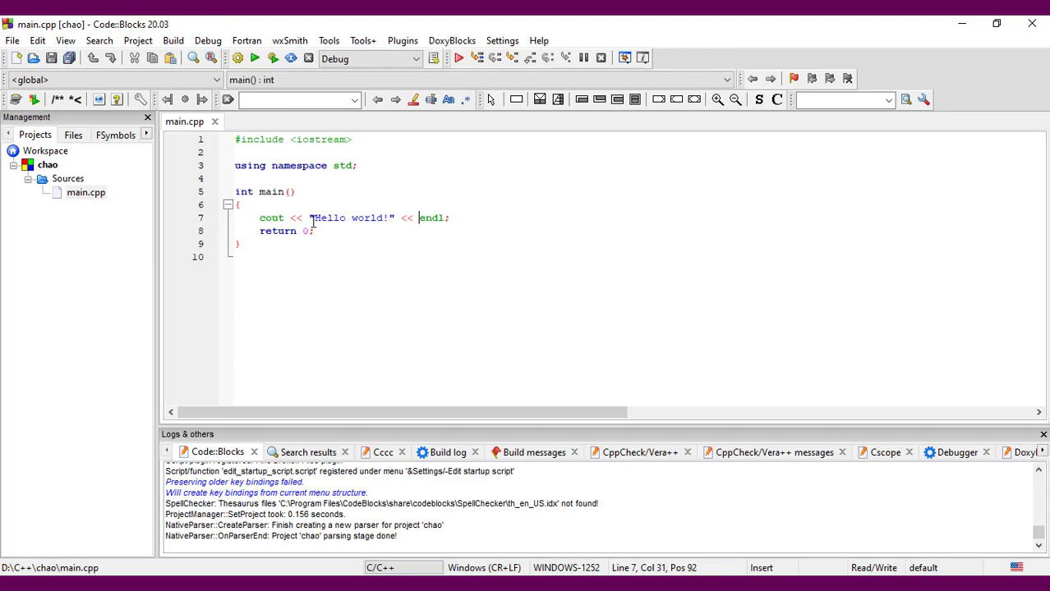
{"action": "left_click", "coordinate": [456, 223]}
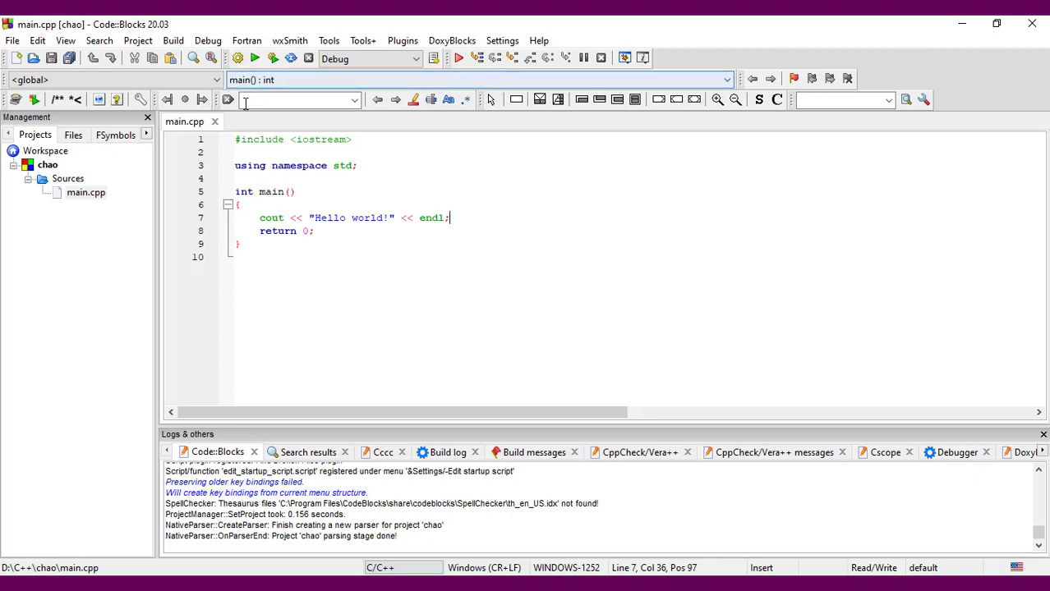
{"action": "left_click", "coordinate": [180, 42]}
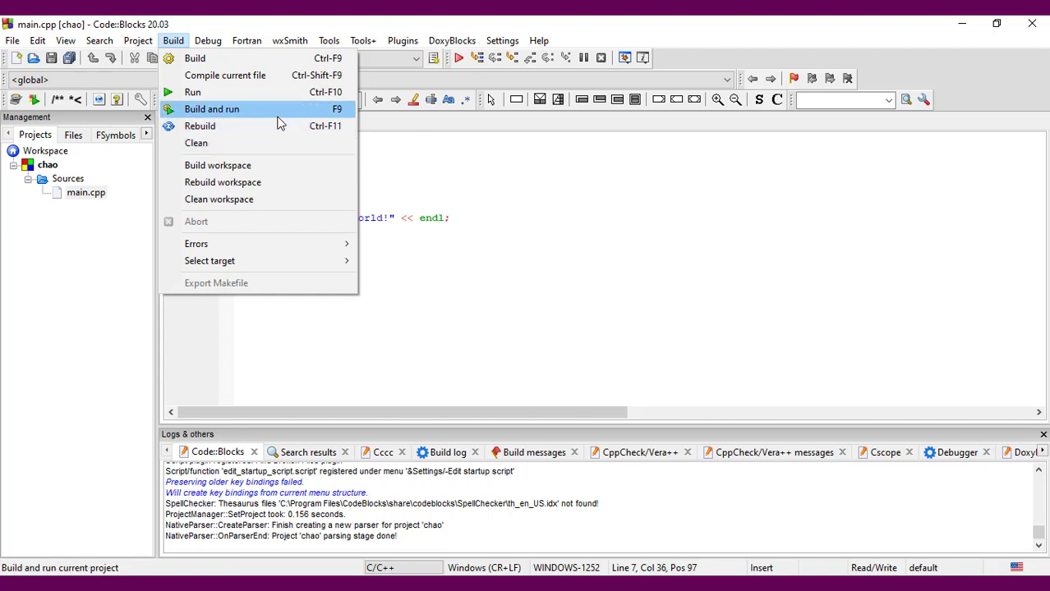
{"action": "left_click", "coordinate": [513, 219]}
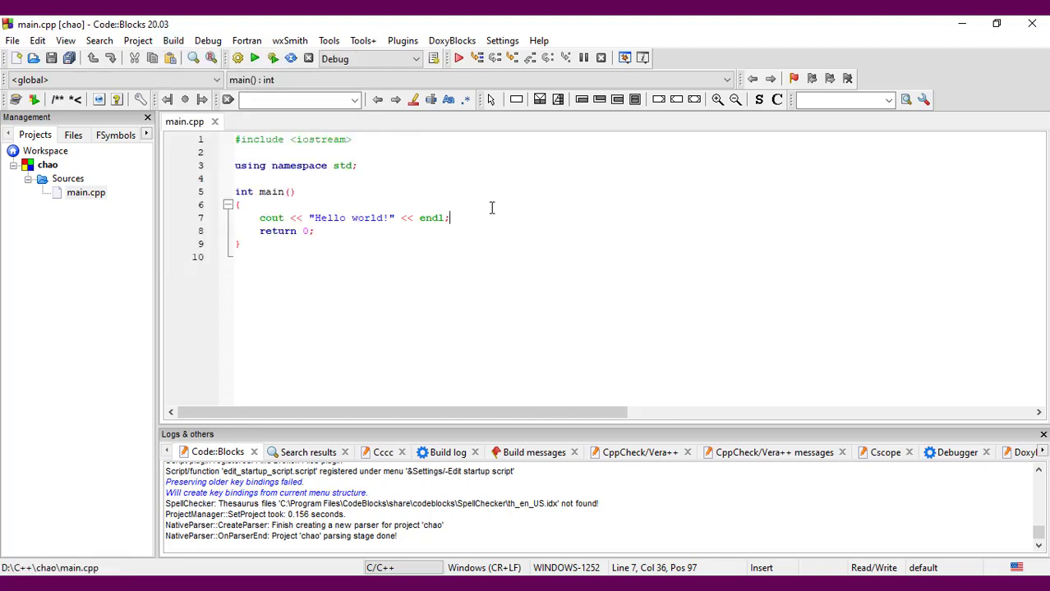
Build and run the chao project and read the messages in the build log
{"action": "left_click", "coordinate": [274, 59]}
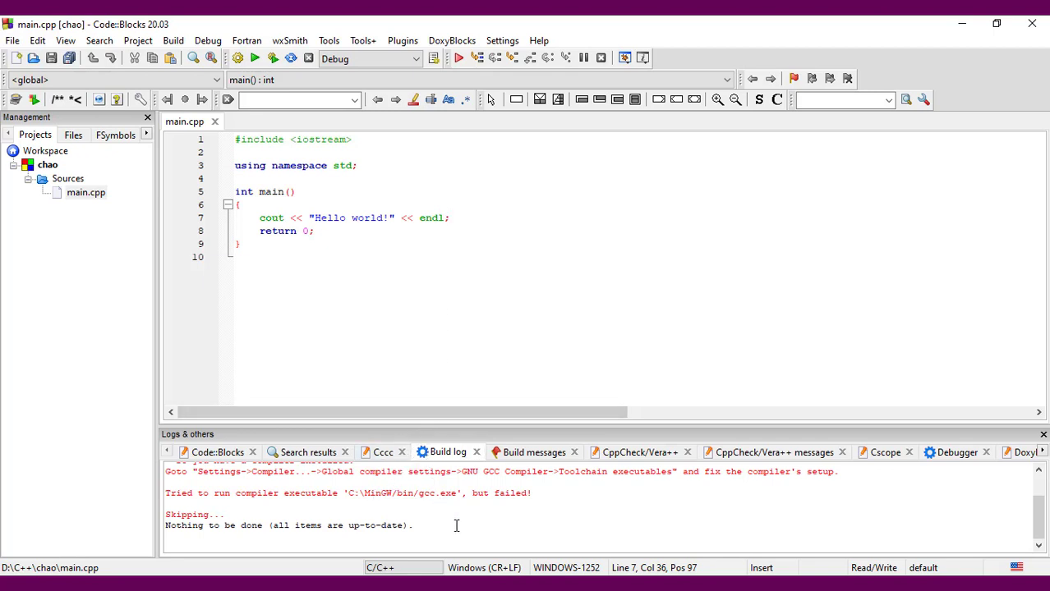
{"action": "scroll", "coordinate": [441, 523], "scroll_direction": "up", "scroll_amount": 2}
{"action": "scroll", "coordinate": [412, 506], "scroll_direction": "up", "scroll_amount": 2}
{"action": "left_click", "coordinate": [341, 230]}
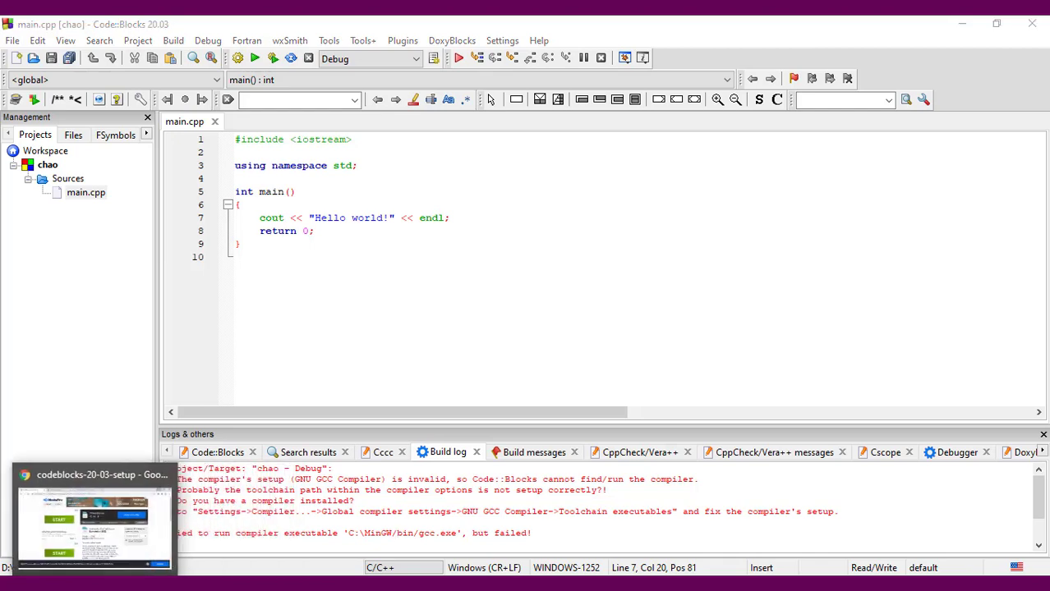
Switch to Chrome and search Google for "tai mingw cho codeblocks"
{"action": "left_click", "coordinate": [99, 526]}
{"action": "left_click", "coordinate": [282, 26]}
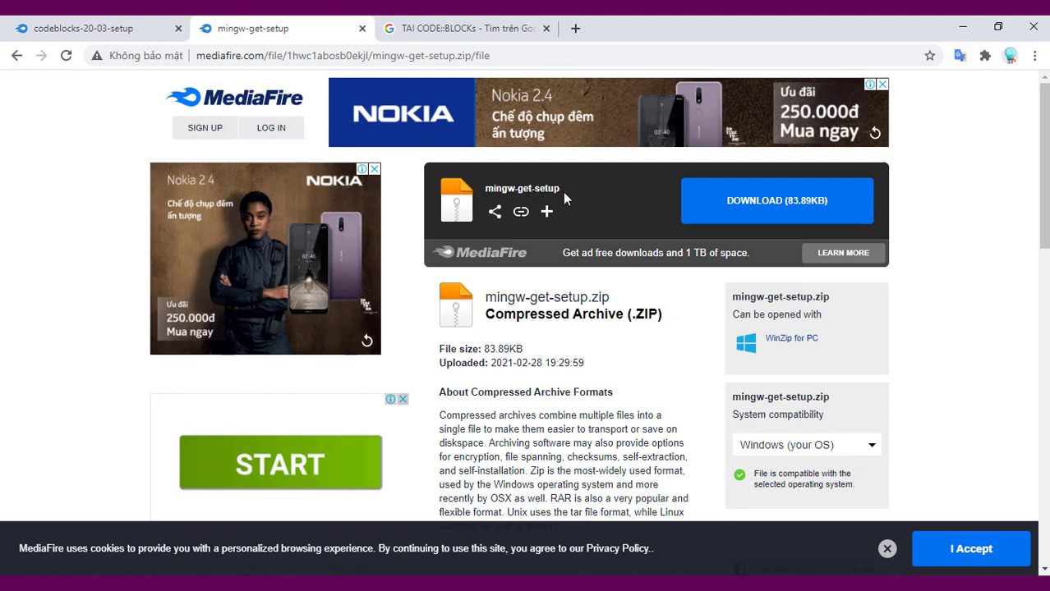
{"action": "left_click", "coordinate": [505, 29]}
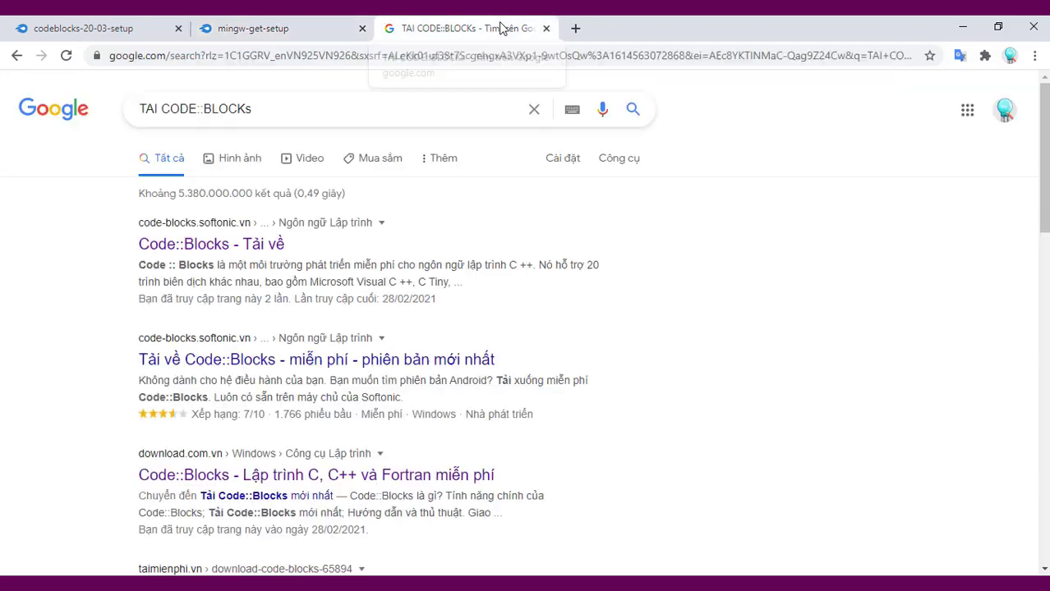
{"action": "left_click_drag", "start_coordinate": [261, 110], "coordinate": [102, 113]}
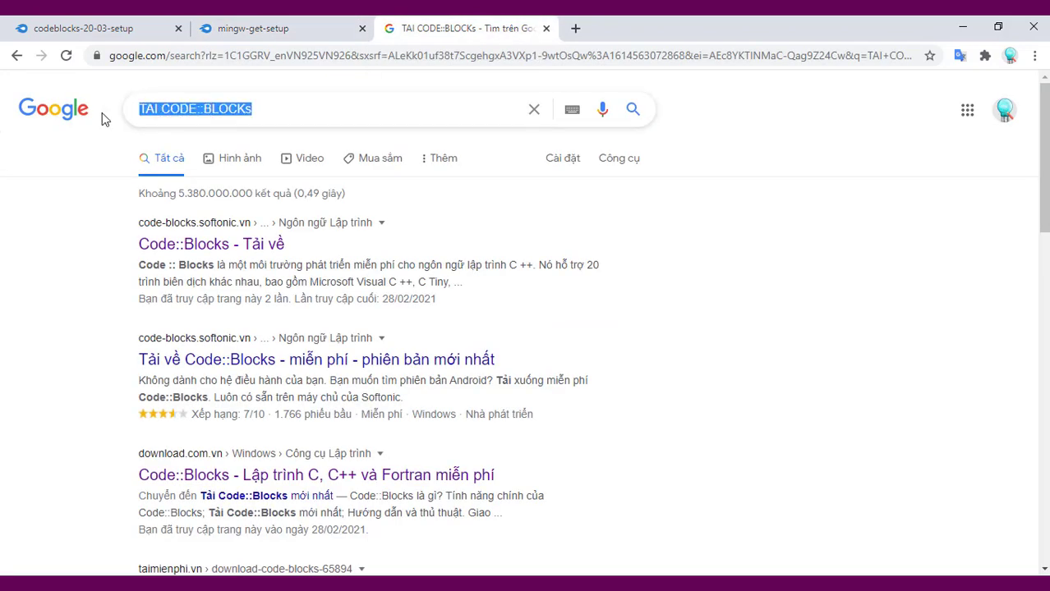
{"action": "type", "text": "tai min"}
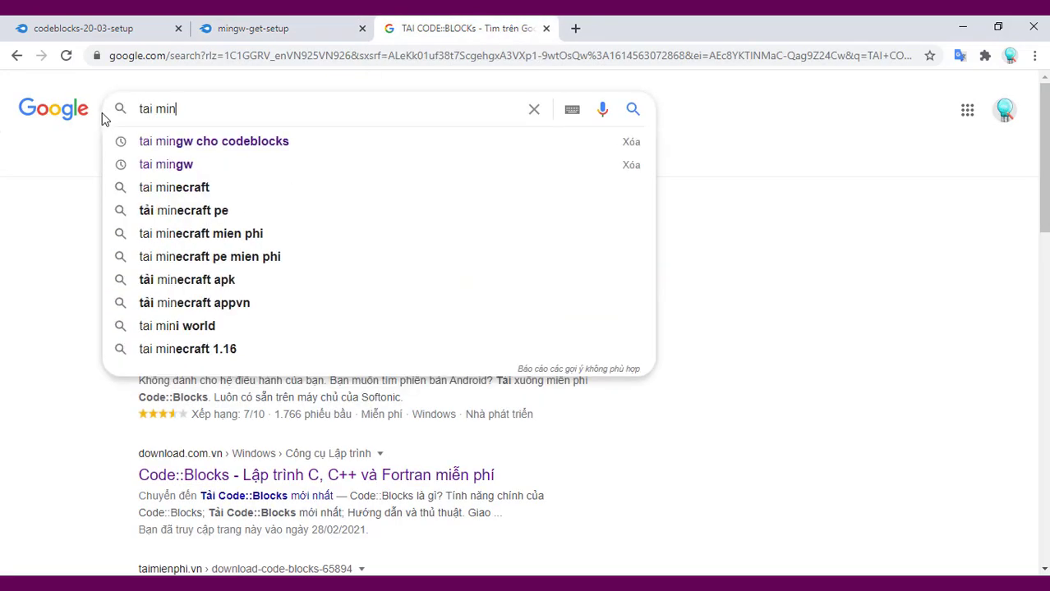
{"action": "type", "text": "gw"}
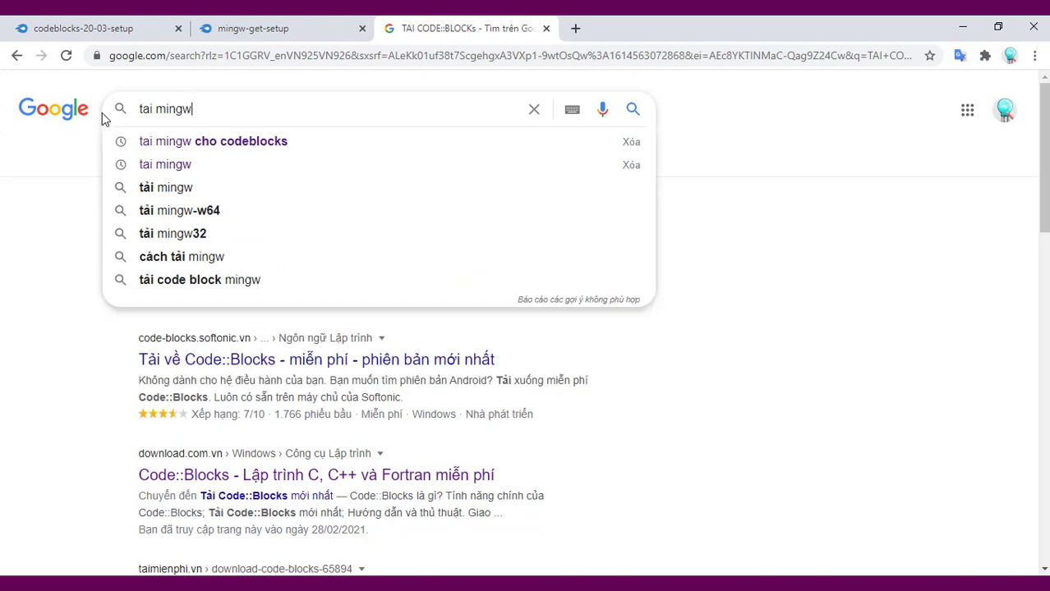
{"action": "type", "text": " cho codeblocks"}
{"action": "key", "text": "Return"}
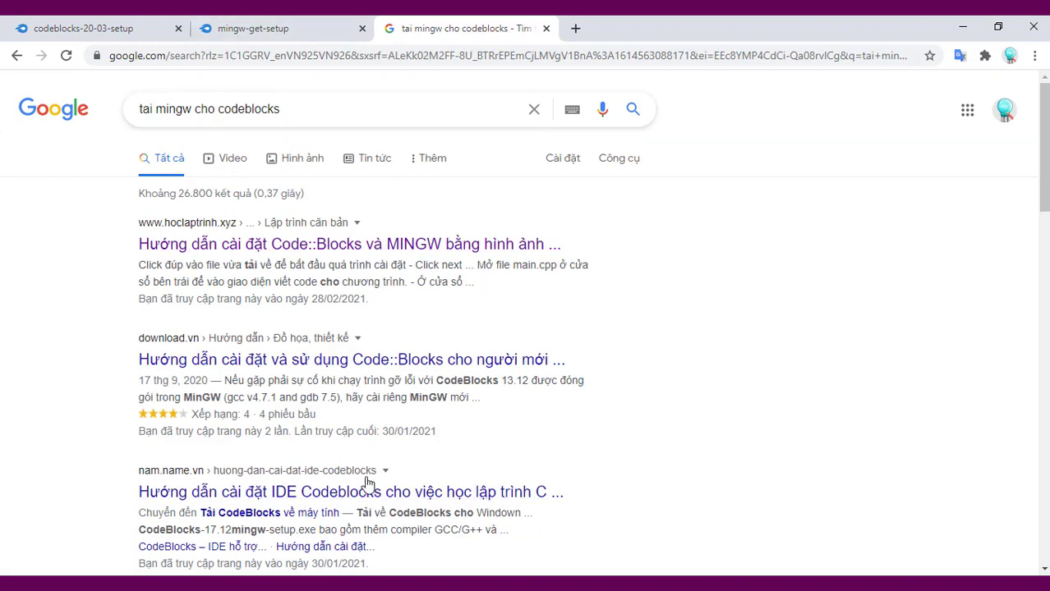
Download the mingw-get-setup archive from its MediaFire page and dismiss the pop-up advertisement window
{"action": "left_click", "coordinate": [327, 22]}
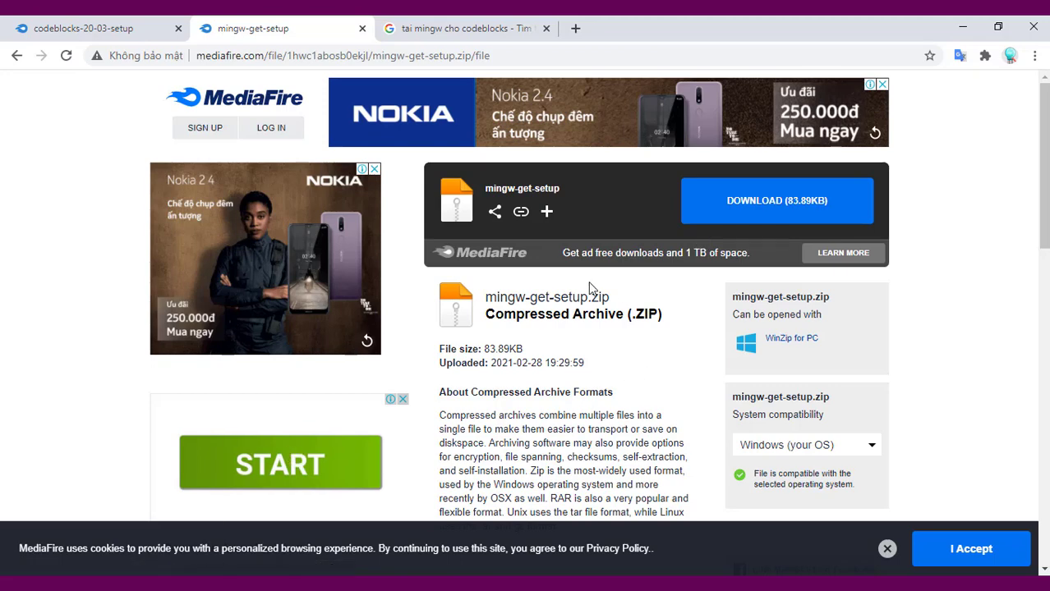
{"action": "left_click", "coordinate": [785, 205]}
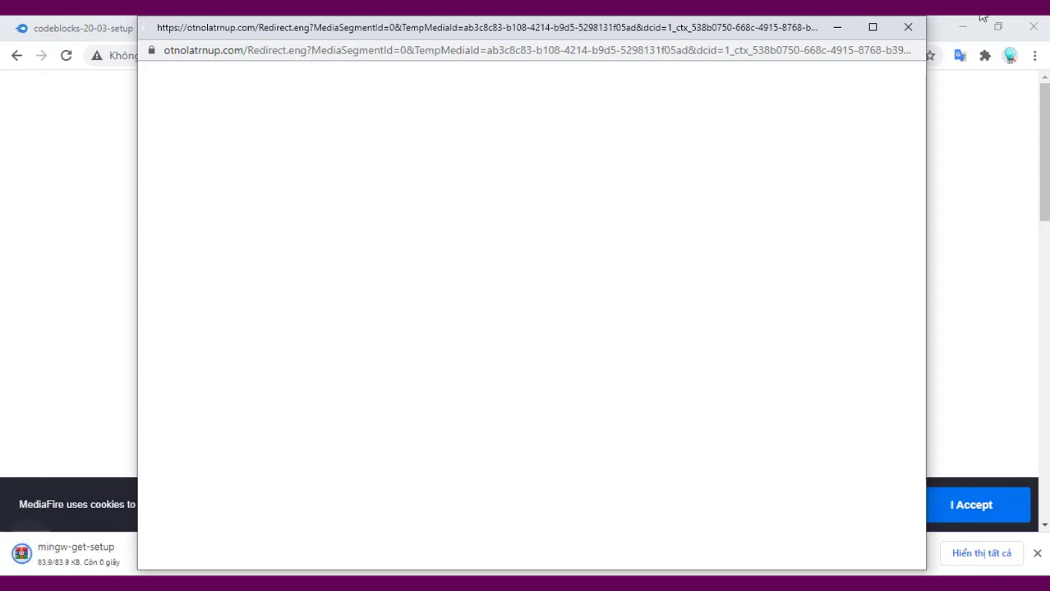
{"action": "left_click", "coordinate": [909, 29]}
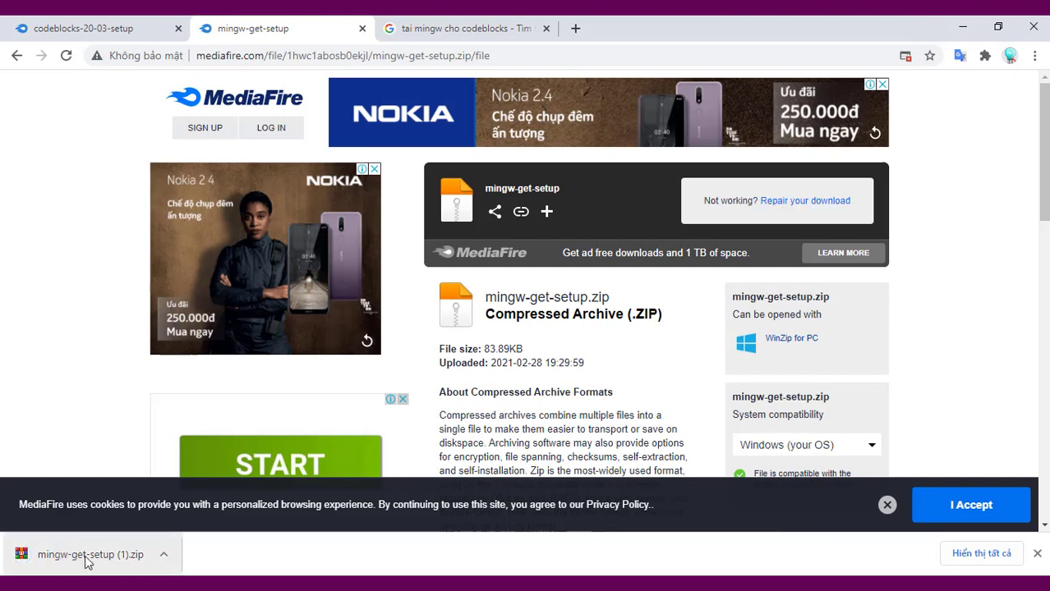
Open the downloaded mingw-get-setup archive, run mingw-get-setup.exe from it, and close the archive window
{"action": "left_click", "coordinate": [87, 557]}
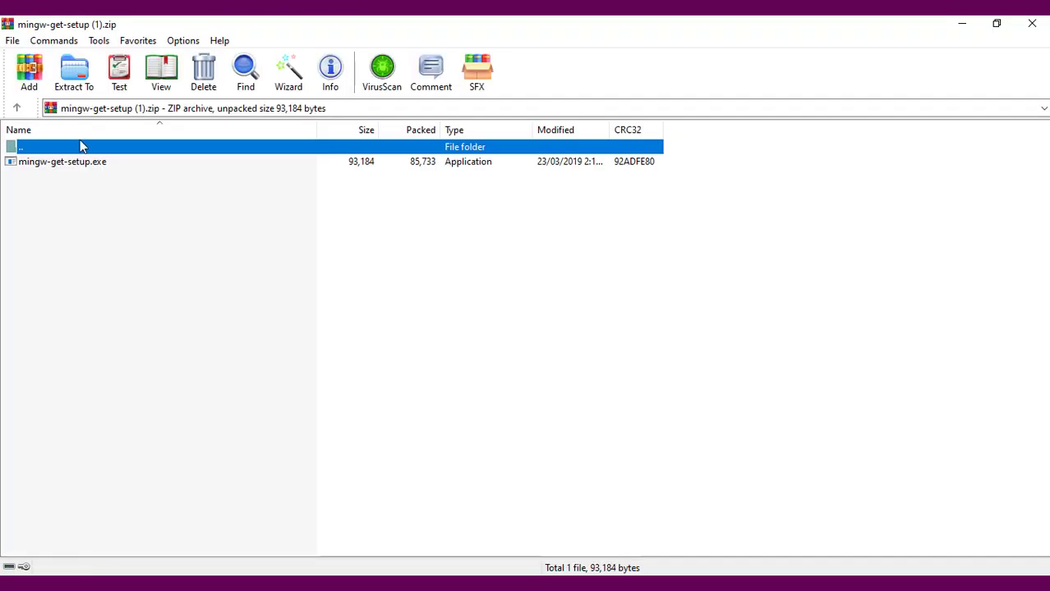
{"action": "double_click", "coordinate": [48, 164]}
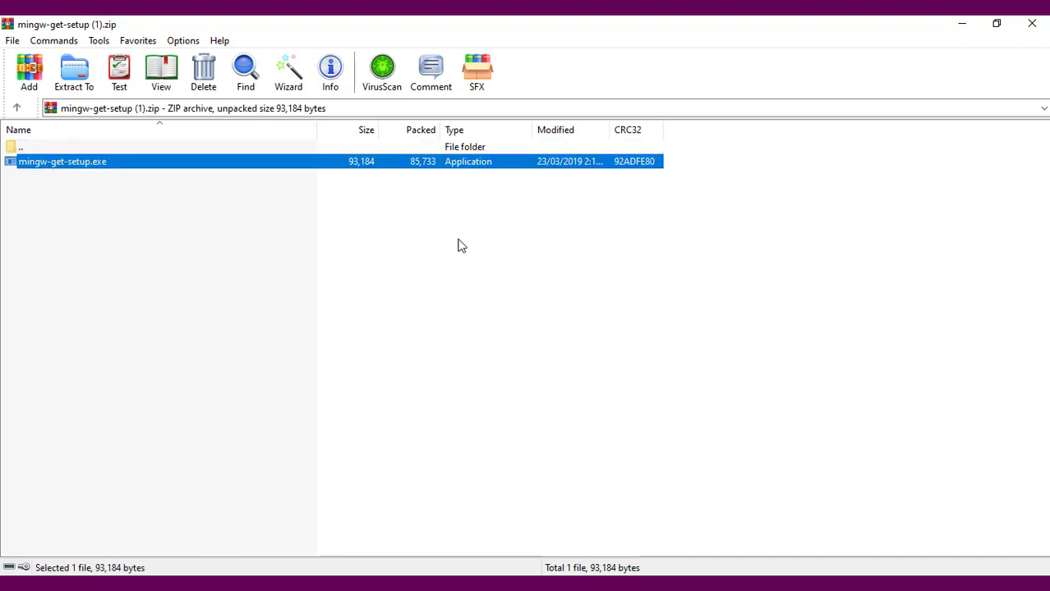
{"action": "left_click", "coordinate": [1033, 25]}
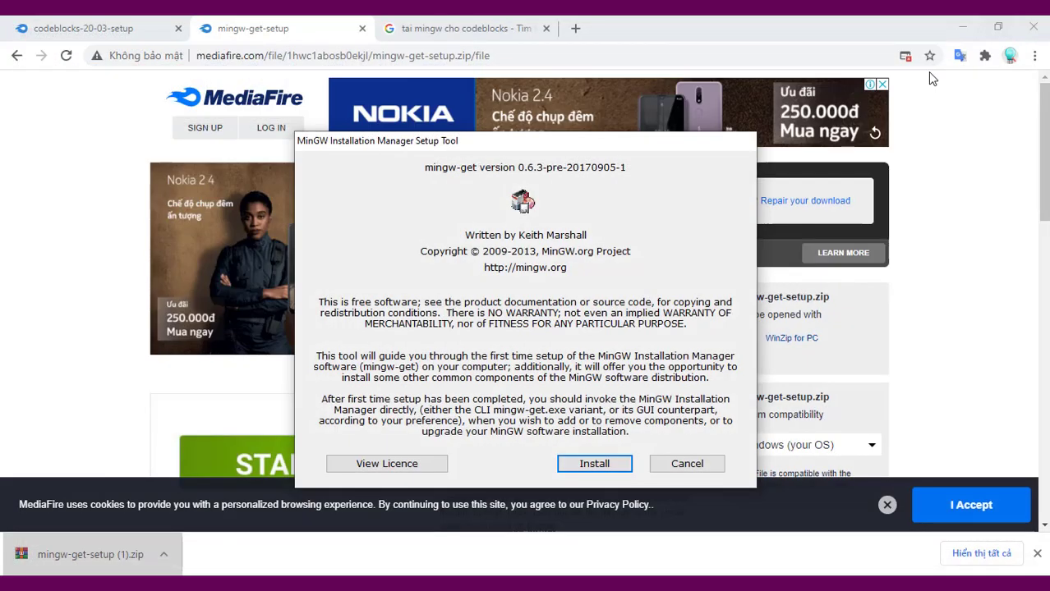
Leave the browser and close Code::Blocks, saving the changed default perspective
{"action": "left_click", "coordinate": [1035, 29]}
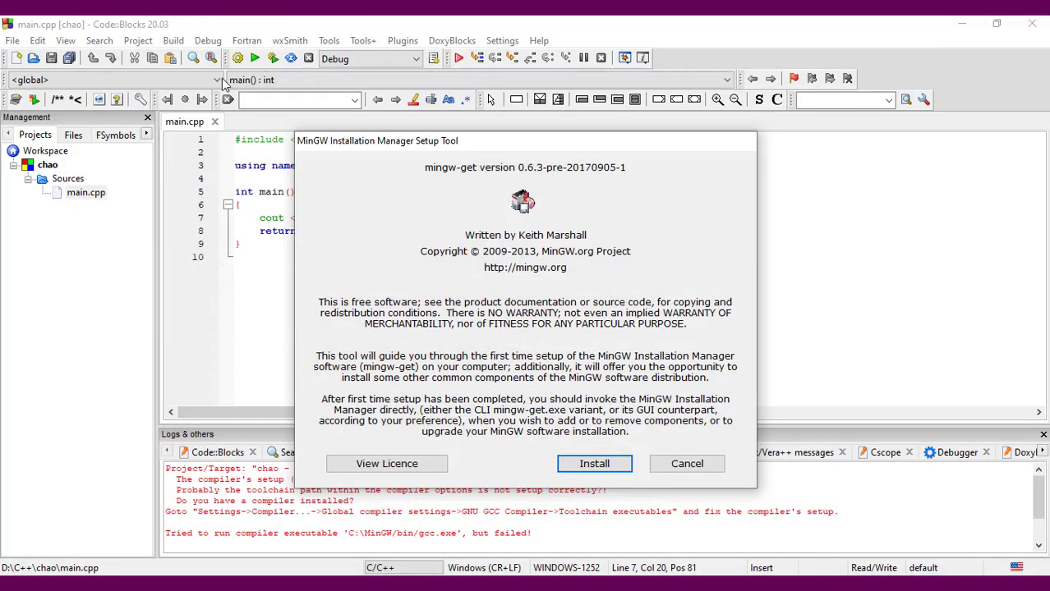
{"action": "left_click", "coordinate": [1042, 30]}
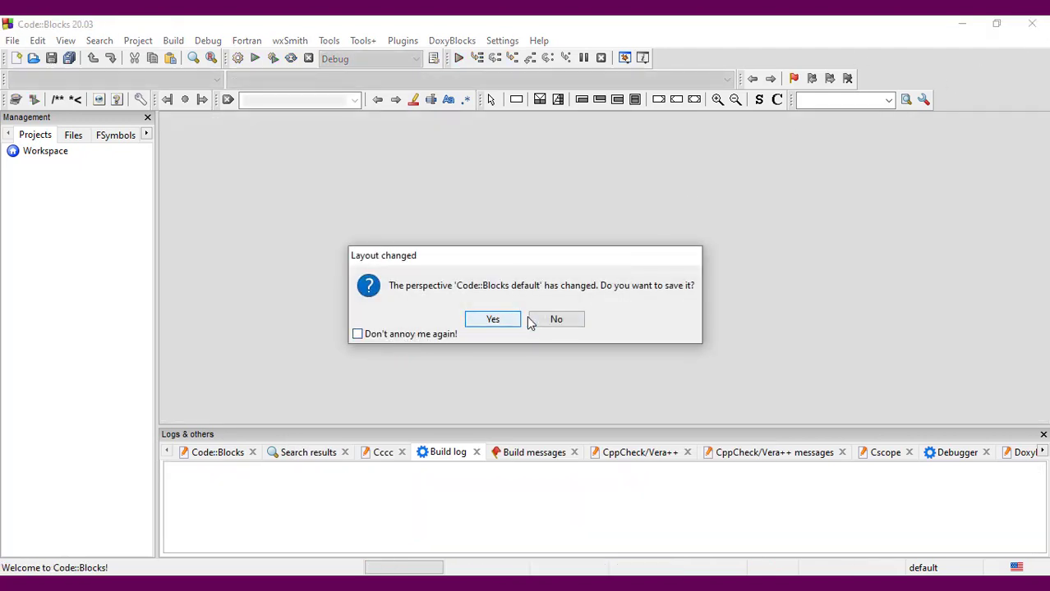
{"action": "left_click", "coordinate": [493, 320]}
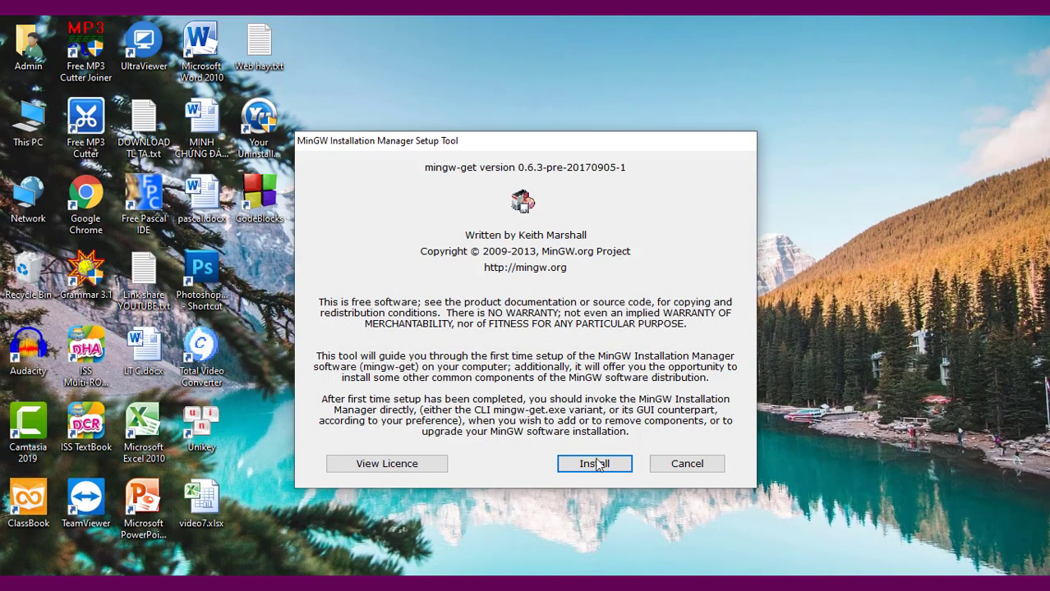
Install the MinGW Installation Manager in C:\MinGW with graphical interface support and desktop and start menu shortcuts, and continue to its package list
{"action": "left_click_drag", "start_coordinate": [555, 146], "coordinate": [563, 116]}
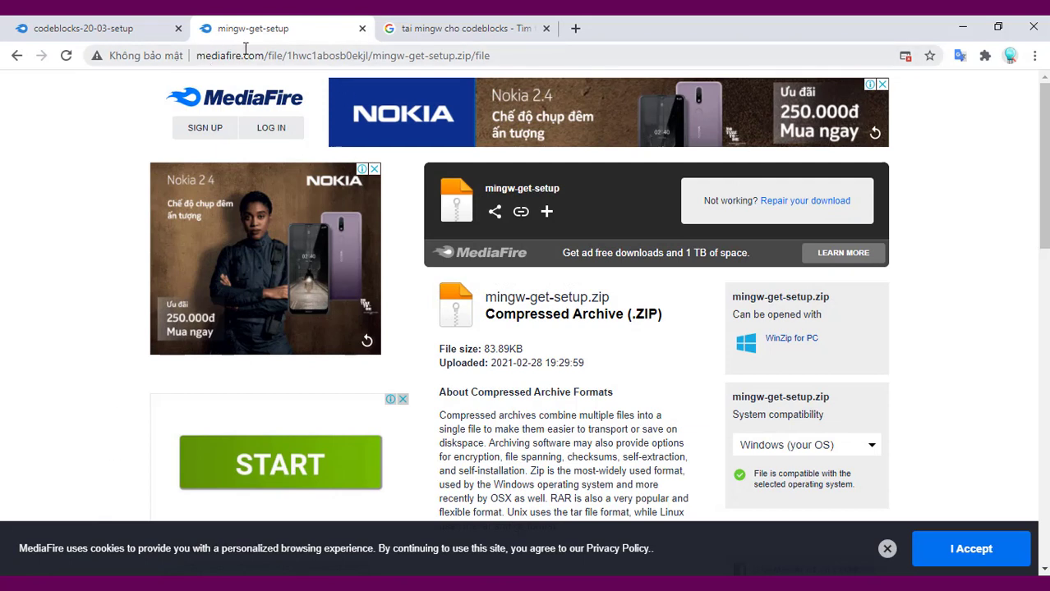
{"action": "left_click", "coordinate": [962, 28]}
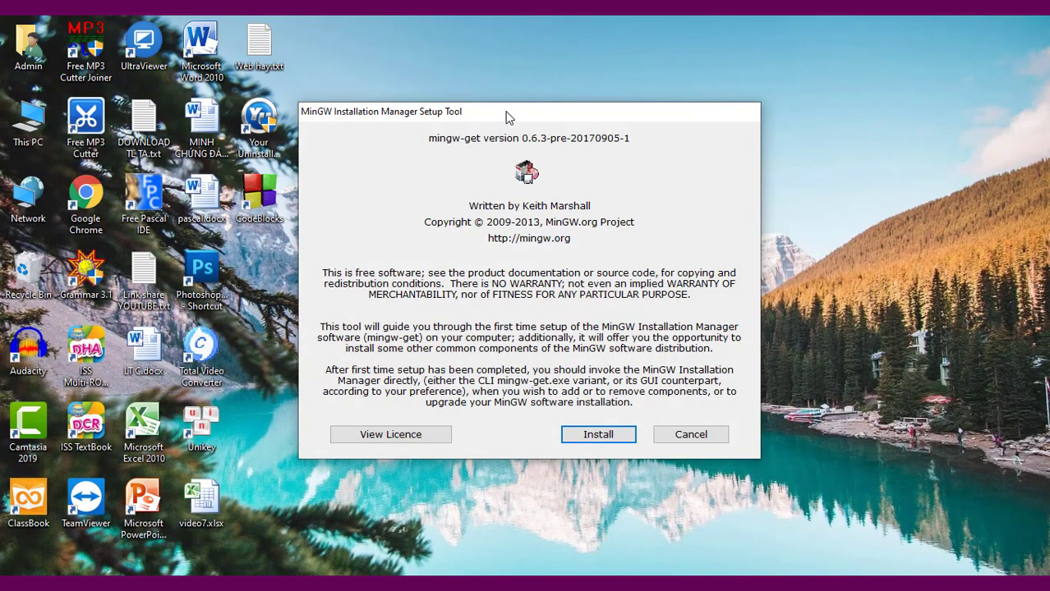
{"action": "left_click_drag", "start_coordinate": [505, 115], "coordinate": [505, 87]}
{"action": "left_click", "coordinate": [600, 407]}
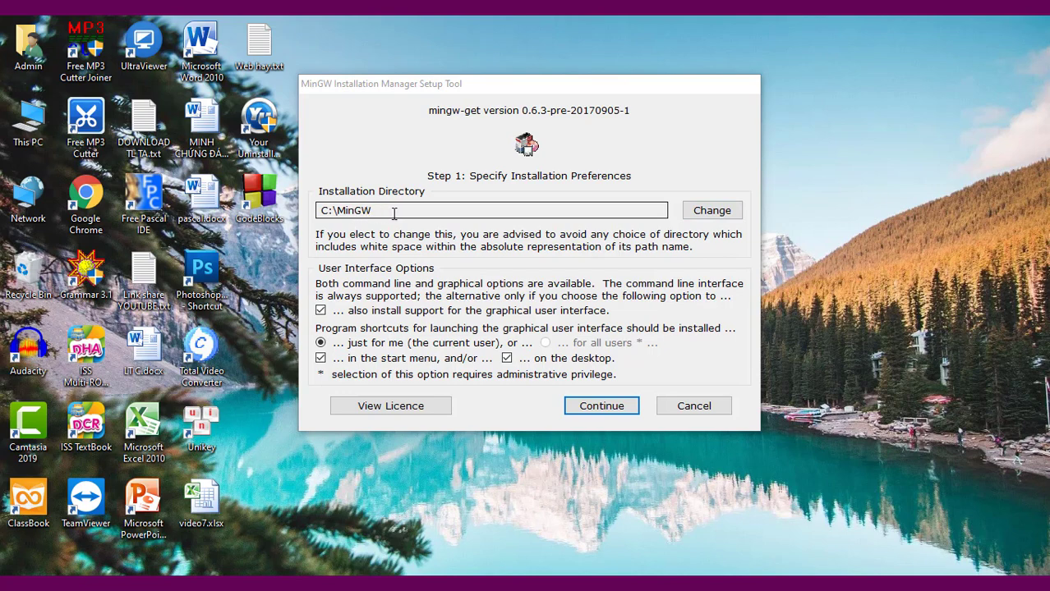
{"action": "left_click", "coordinate": [602, 409]}
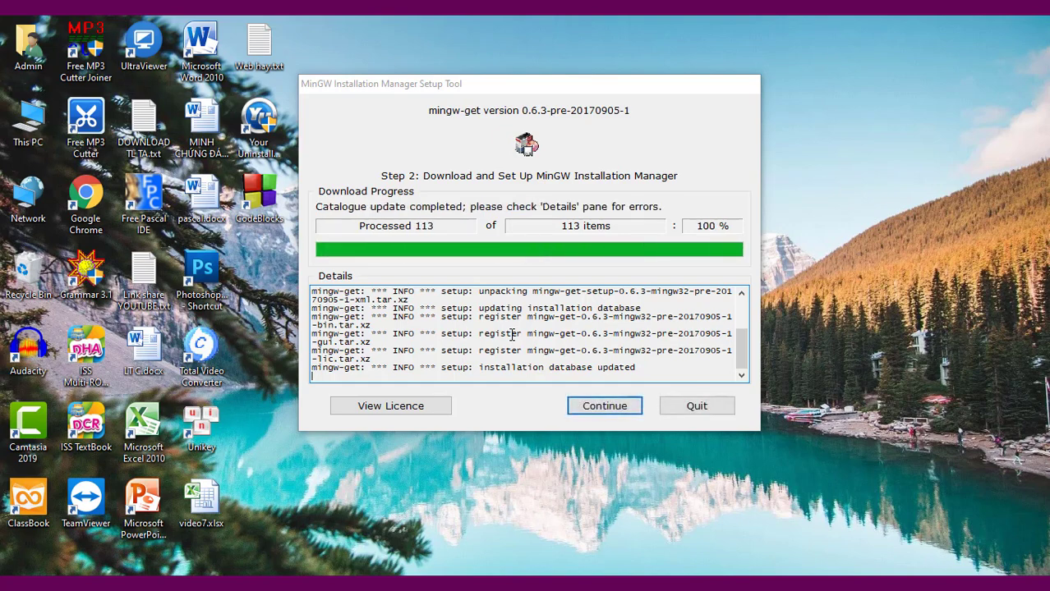
{"action": "left_click", "coordinate": [607, 406]}
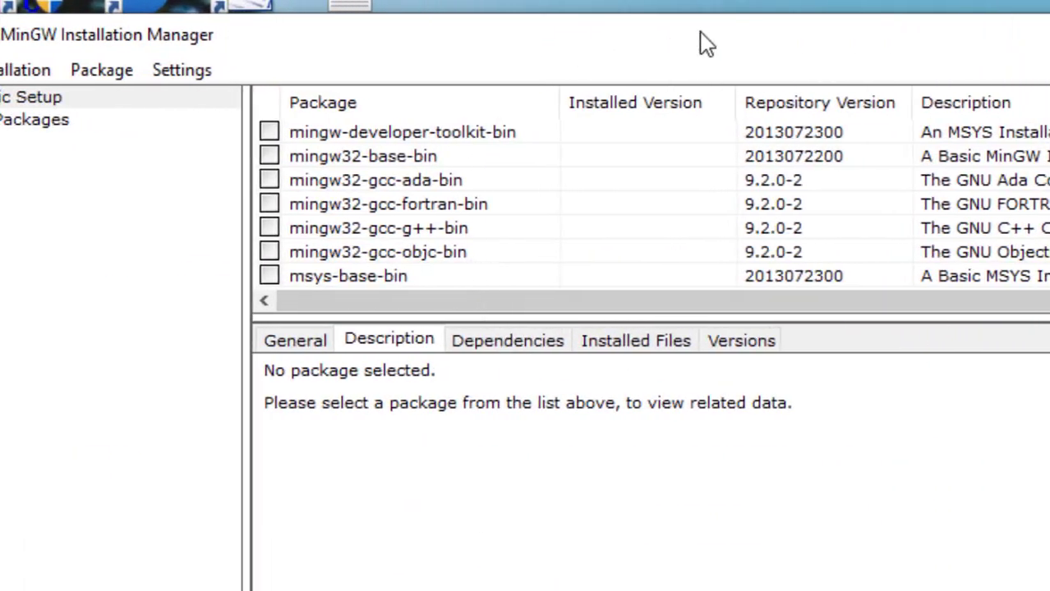
Mark the mingw32-gcc-g++-bin package for installation in the Basic Setup list
{"action": "scroll", "coordinate": [526, 233], "scroll_direction": "right", "scroll_amount": 1}
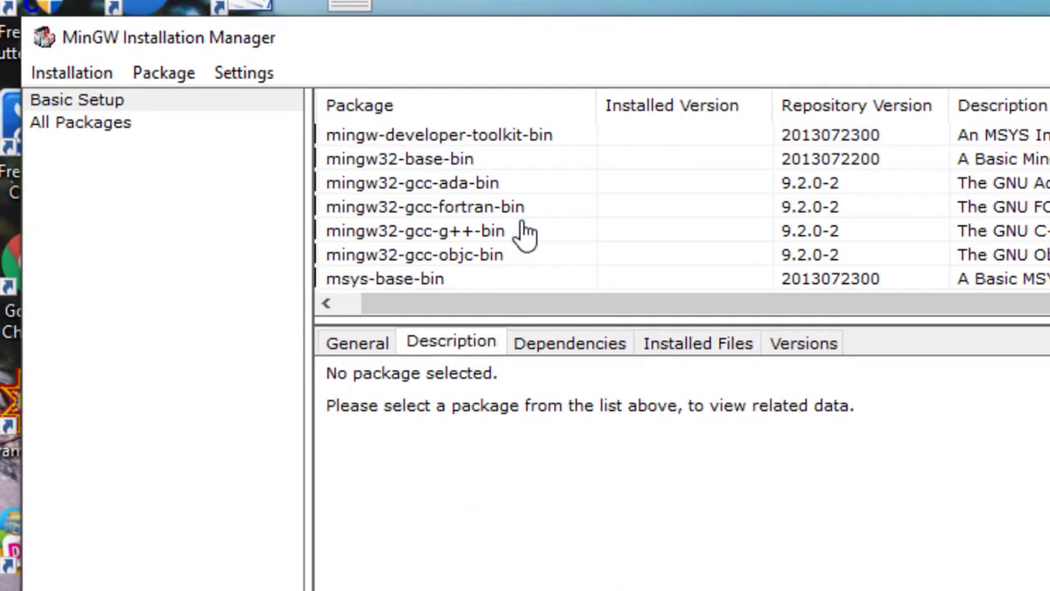
{"action": "scroll", "coordinate": [423, 247], "scroll_direction": "left", "scroll_amount": 1}
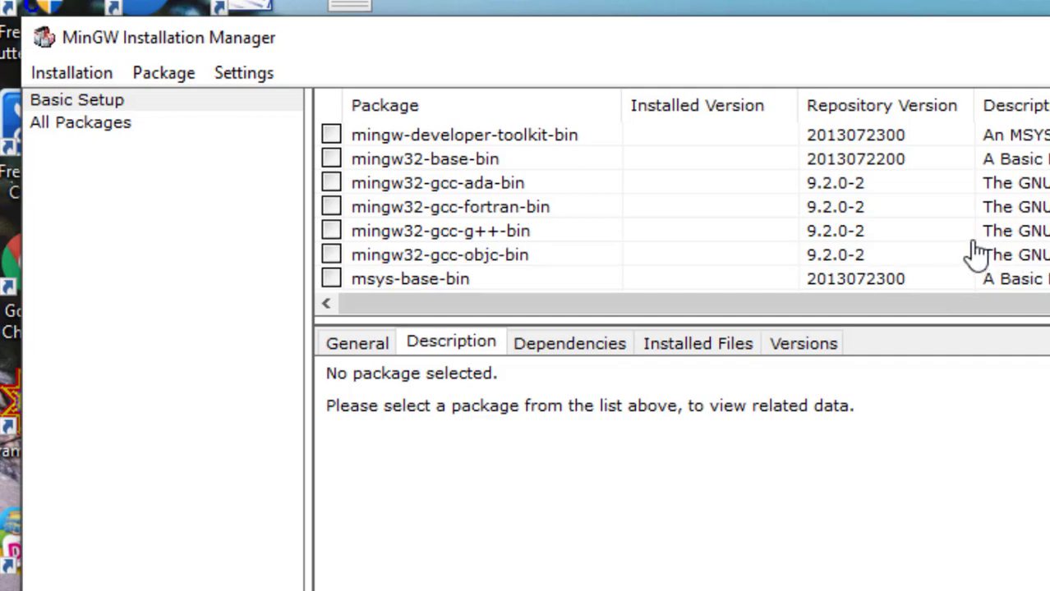
{"action": "left_click", "coordinate": [333, 233]}
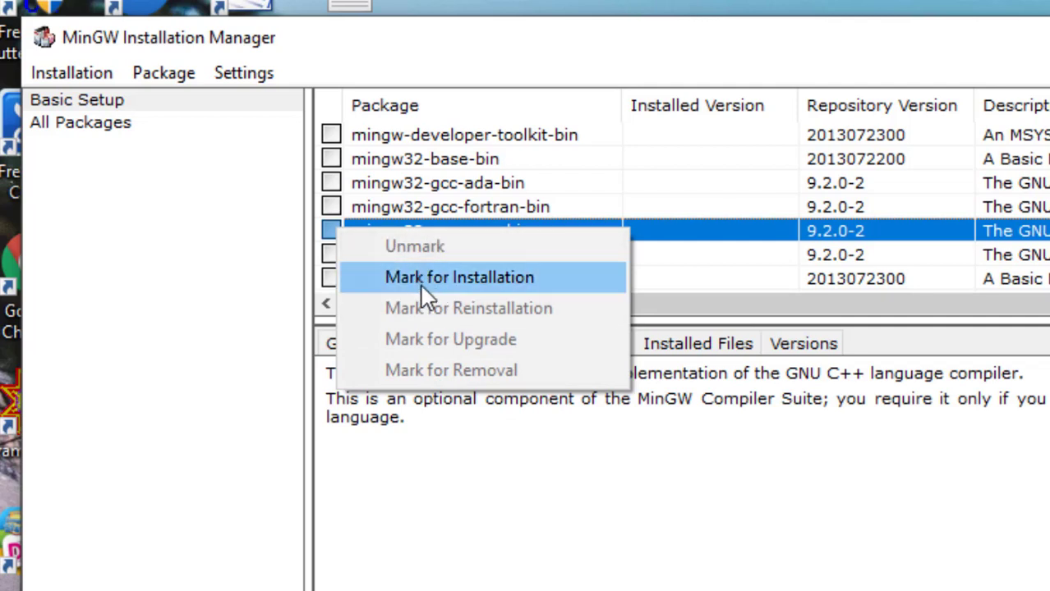
{"action": "left_click", "coordinate": [446, 278]}
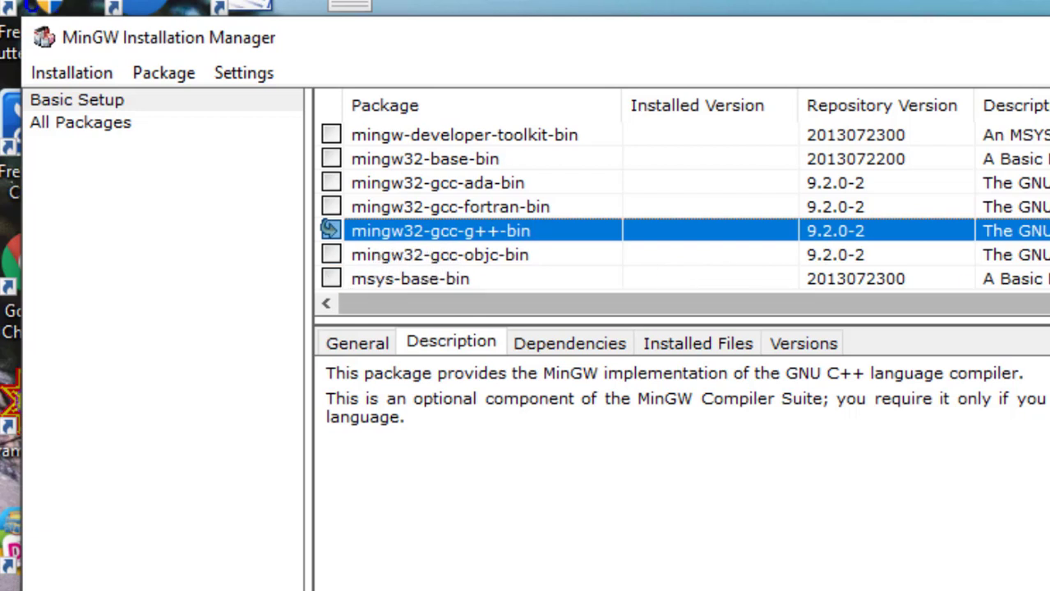
Mark the mingw32-gcc-objc-bin package for installation in the Basic Setup list
{"action": "left_click", "coordinate": [355, 257]}
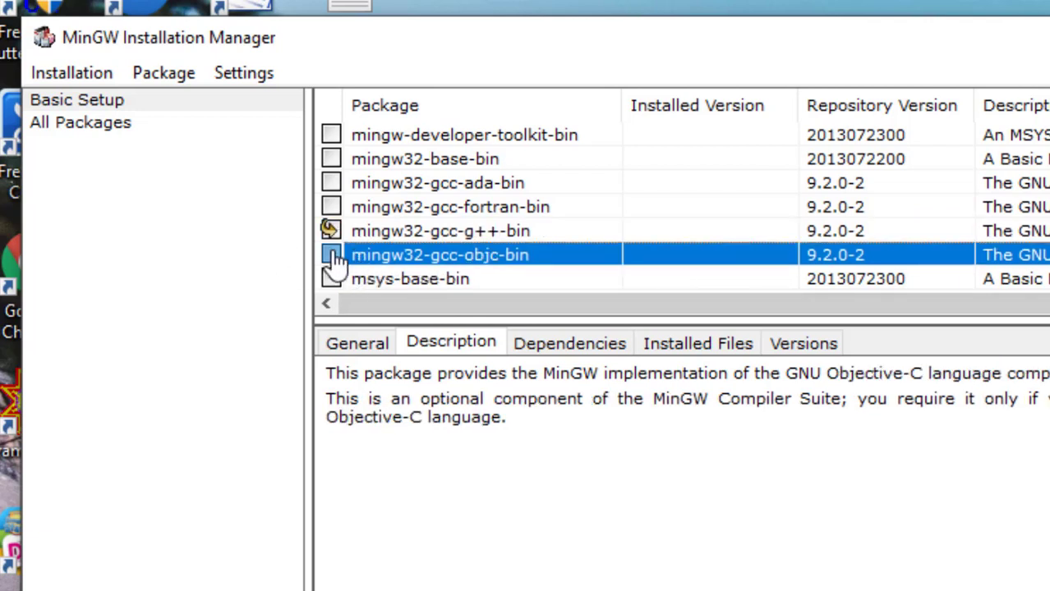
{"action": "left_click", "coordinate": [330, 255]}
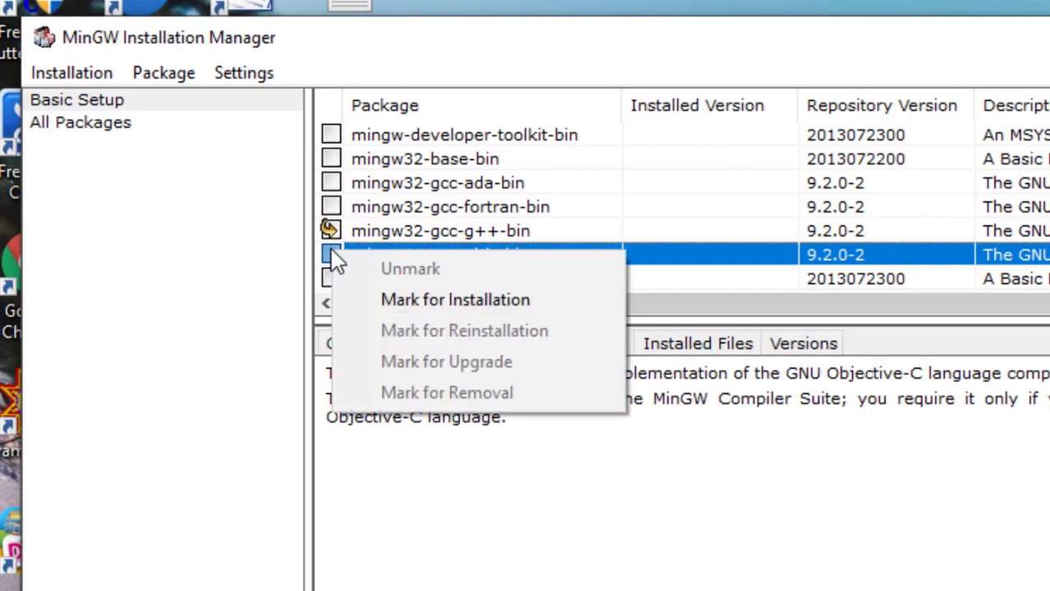
{"action": "left_click", "coordinate": [433, 302]}
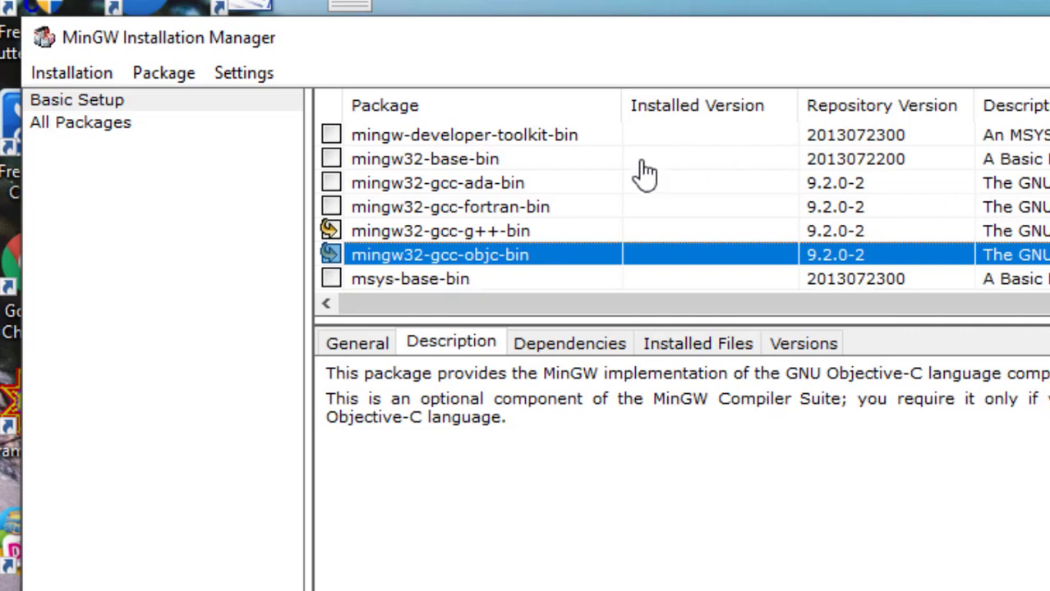
{"action": "scroll", "coordinate": [880, 209], "scroll_direction": "right", "scroll_amount": 1}
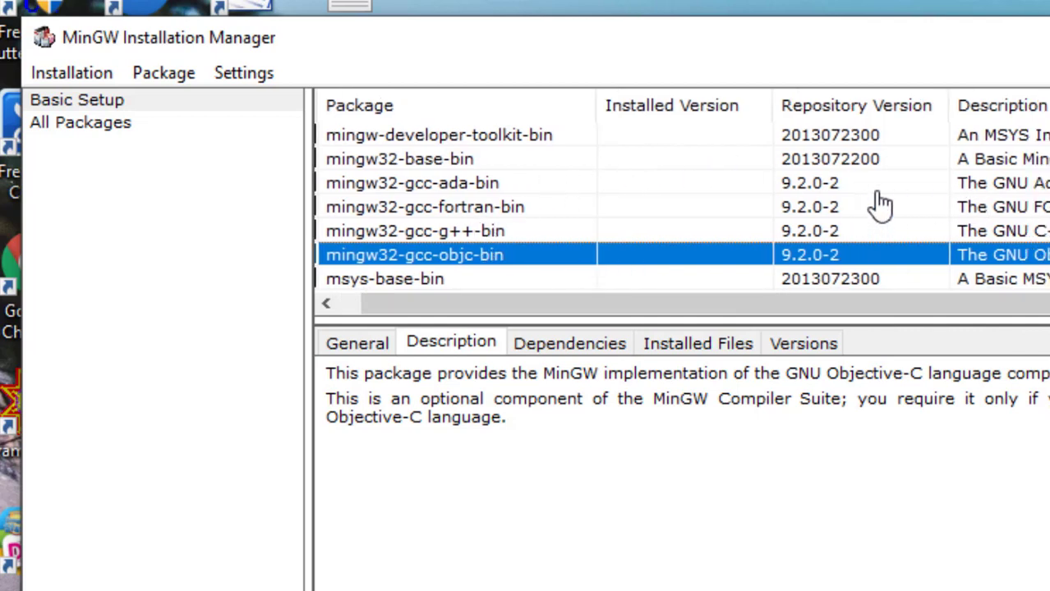
{"action": "left_click_drag", "start_coordinate": [476, 321], "coordinate": [387, 322]}
{"action": "scroll", "coordinate": [641, 165], "scroll_direction": "right", "scroll_amount": 1}
{"action": "scroll", "coordinate": [674, 181], "scroll_direction": "right", "scroll_amount": 1}
{"action": "scroll", "coordinate": [703, 195], "scroll_direction": "left", "scroll_amount": 2}
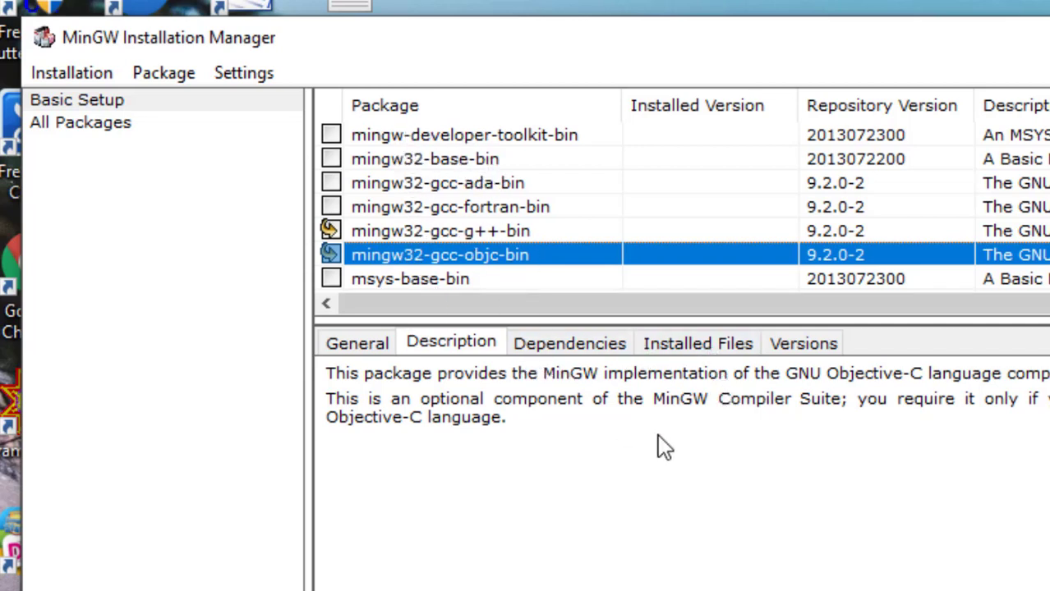
Review the objc package's installed files and the All Packages list, and return to the Basic Setup list
{"action": "left_click", "coordinate": [708, 355]}
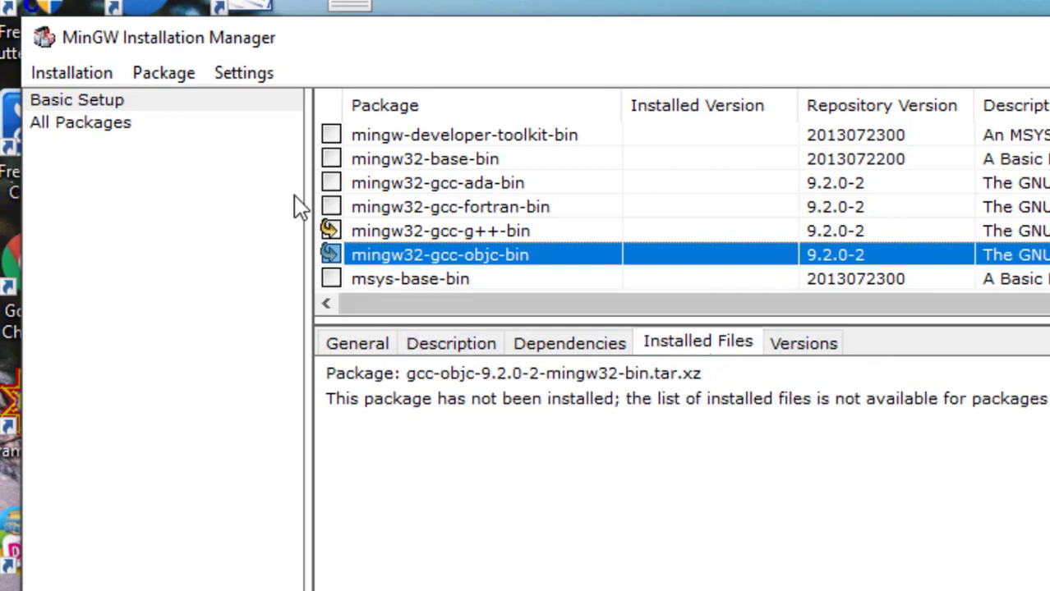
{"action": "left_click", "coordinate": [103, 127]}
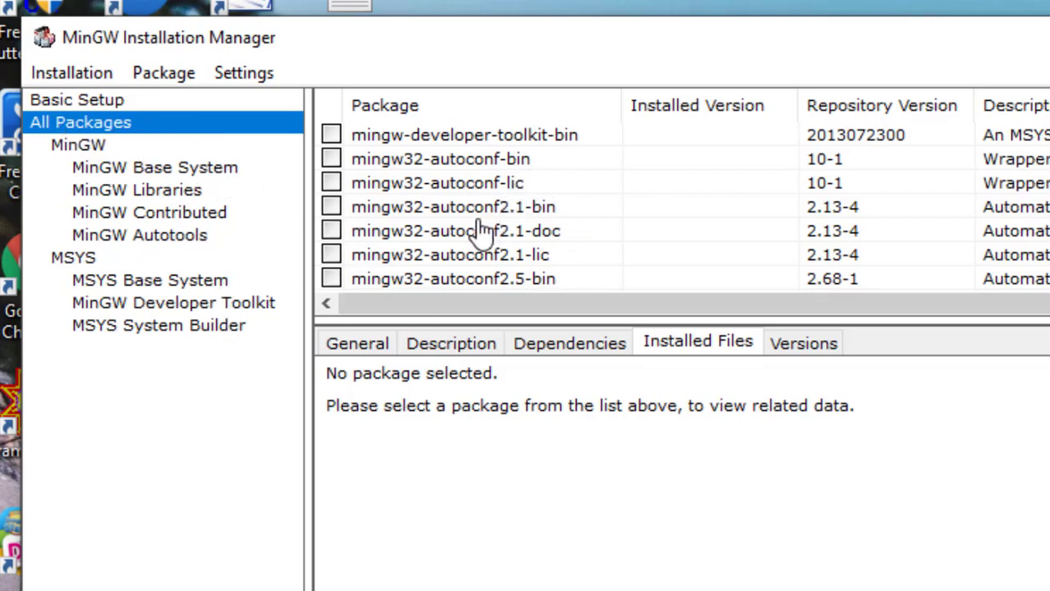
{"action": "scroll", "coordinate": [444, 230], "scroll_direction": "down", "scroll_amount": 3}
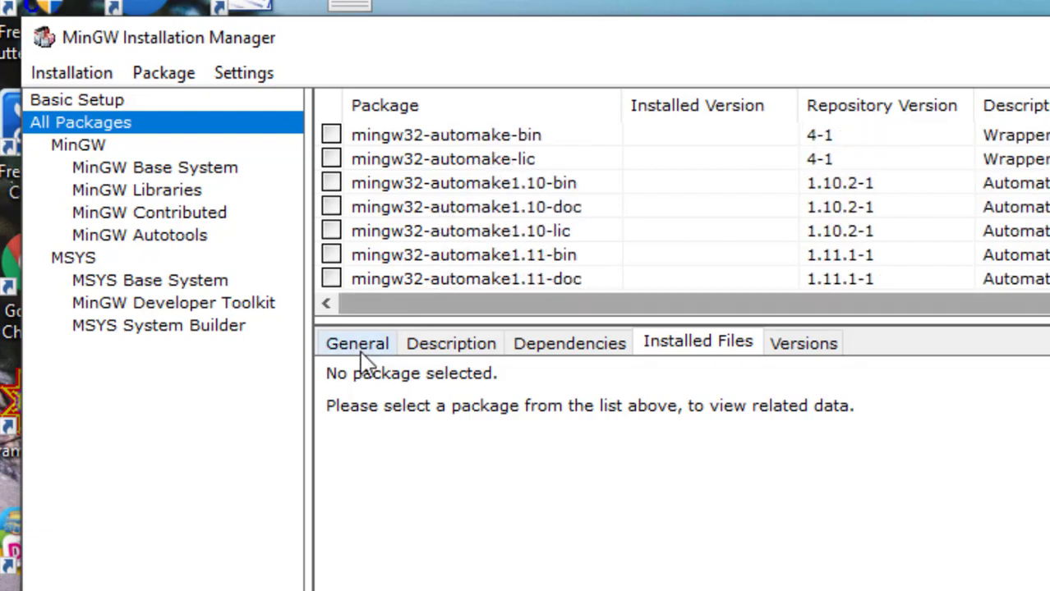
{"action": "scroll", "coordinate": [376, 291], "scroll_direction": "down", "scroll_amount": 5}
{"action": "scroll", "coordinate": [520, 253], "scroll_direction": "up", "scroll_amount": 4}
{"action": "scroll", "coordinate": [522, 255], "scroll_direction": "up", "scroll_amount": 5}
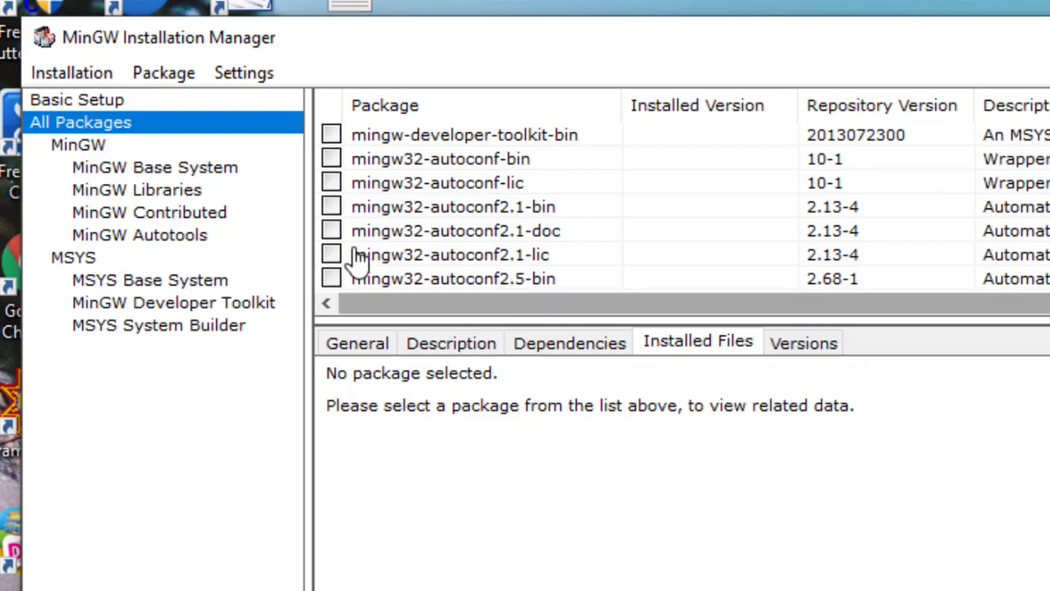
{"action": "left_click", "coordinate": [101, 98]}
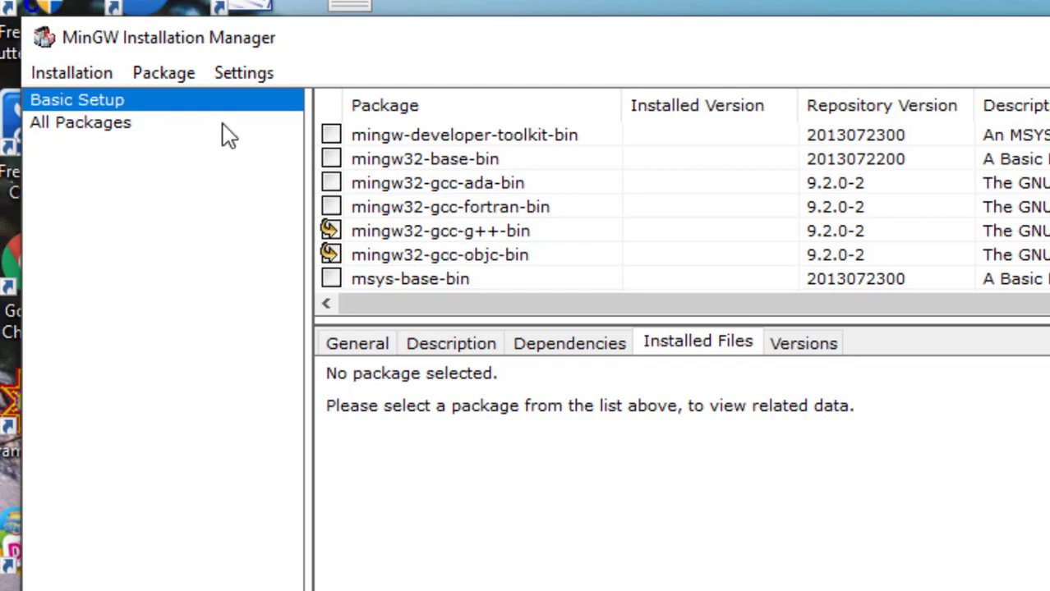
Apply the pending changes to install the marked MinGW packages, and close the Installation Manager once the installation completes
{"action": "left_click", "coordinate": [82, 71]}
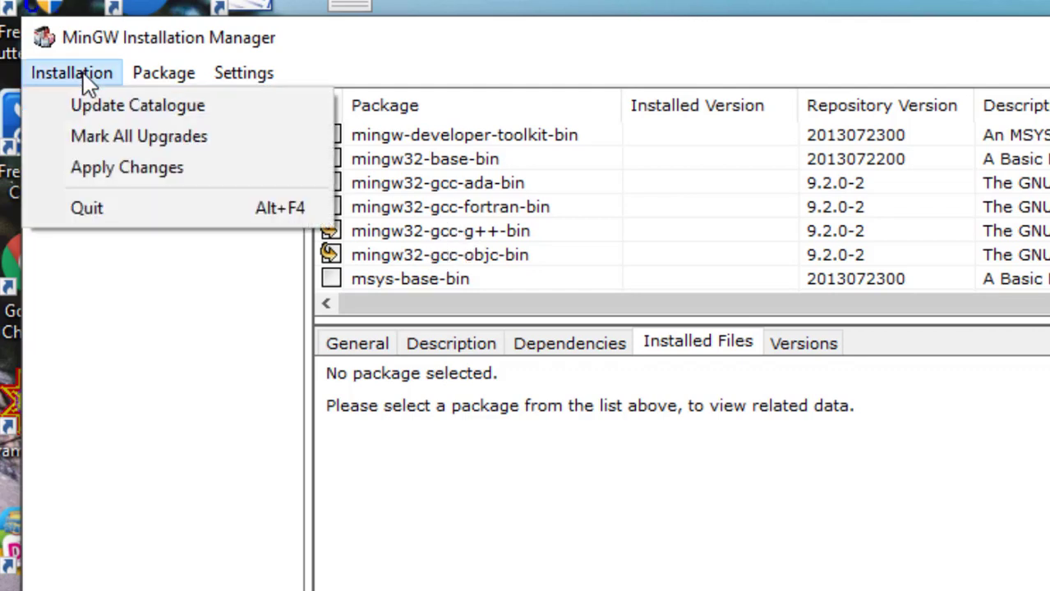
{"action": "left_click", "coordinate": [128, 167]}
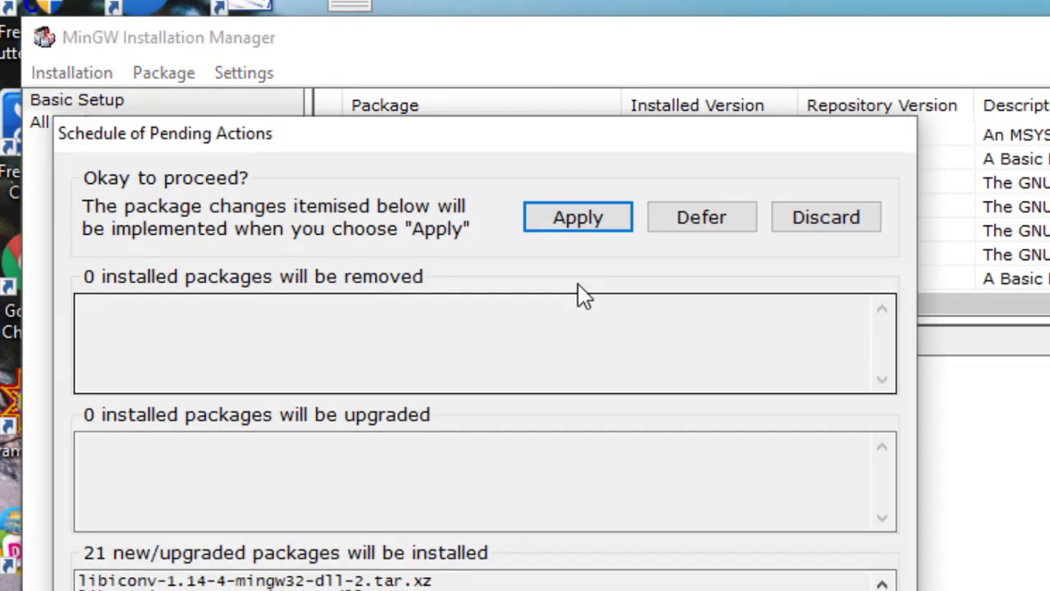
{"action": "left_click", "coordinate": [577, 219]}
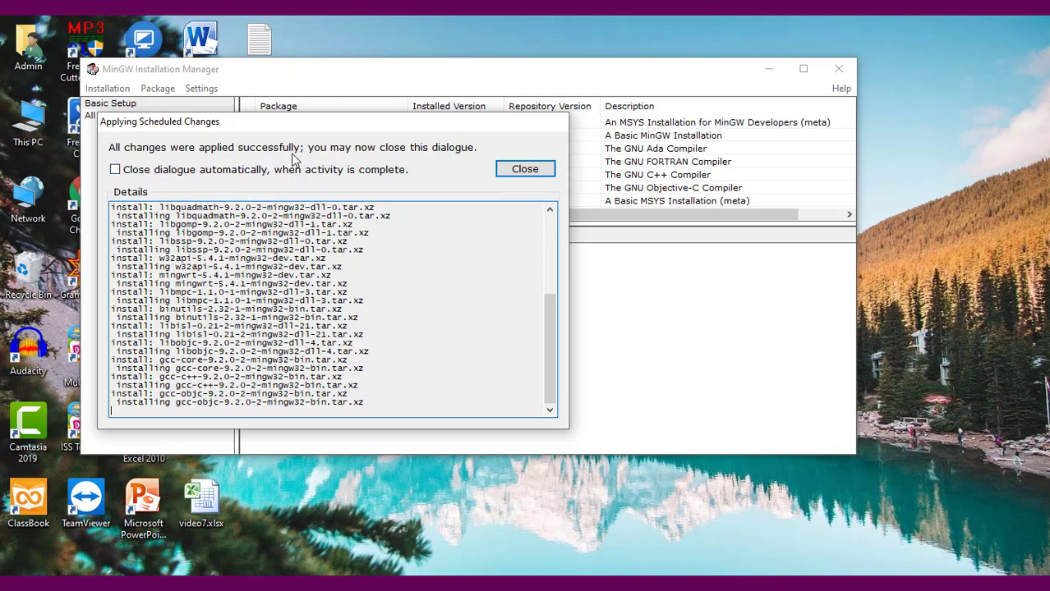
{"action": "left_click", "coordinate": [526, 169]}
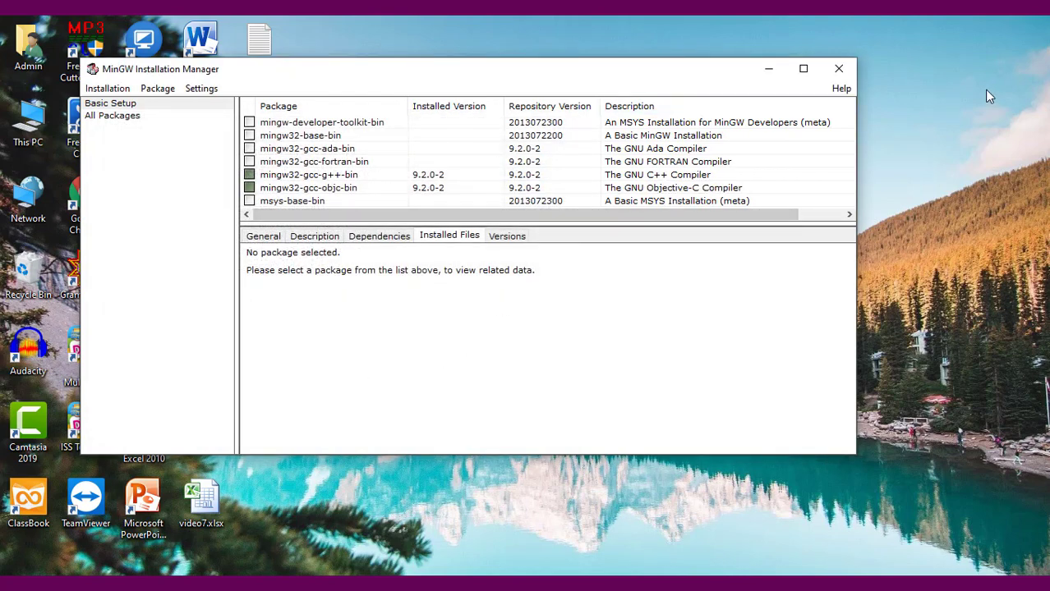
{"action": "left_click", "coordinate": [837, 71]}
Refresh the desktop and delete the MinGW Installer shortcut from it
{"action": "right_click", "coordinate": [429, 135]}
{"action": "left_click", "coordinate": [441, 179]}
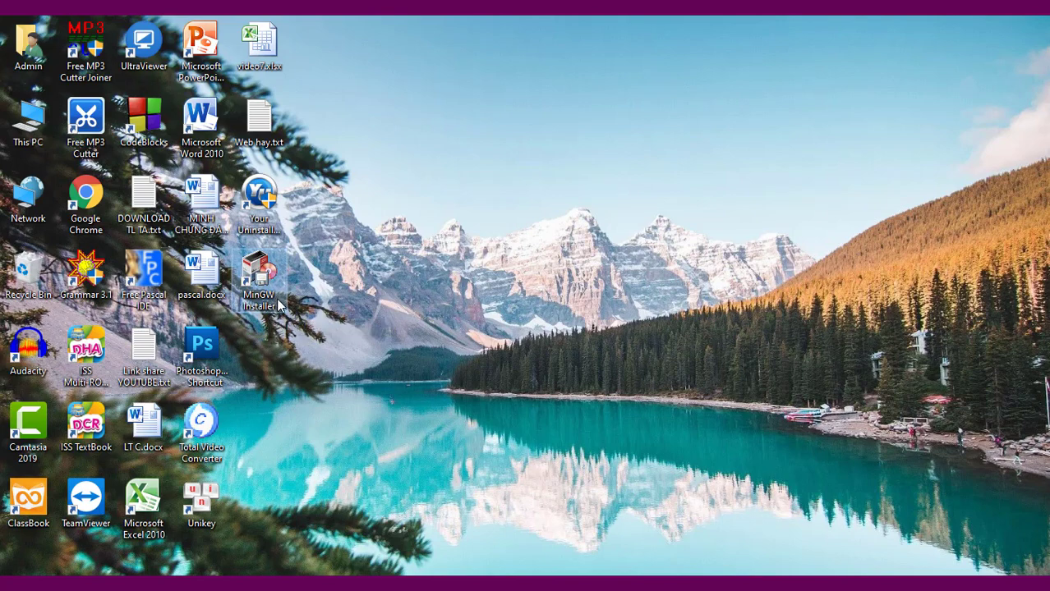
{"action": "key", "text": "Delete"}
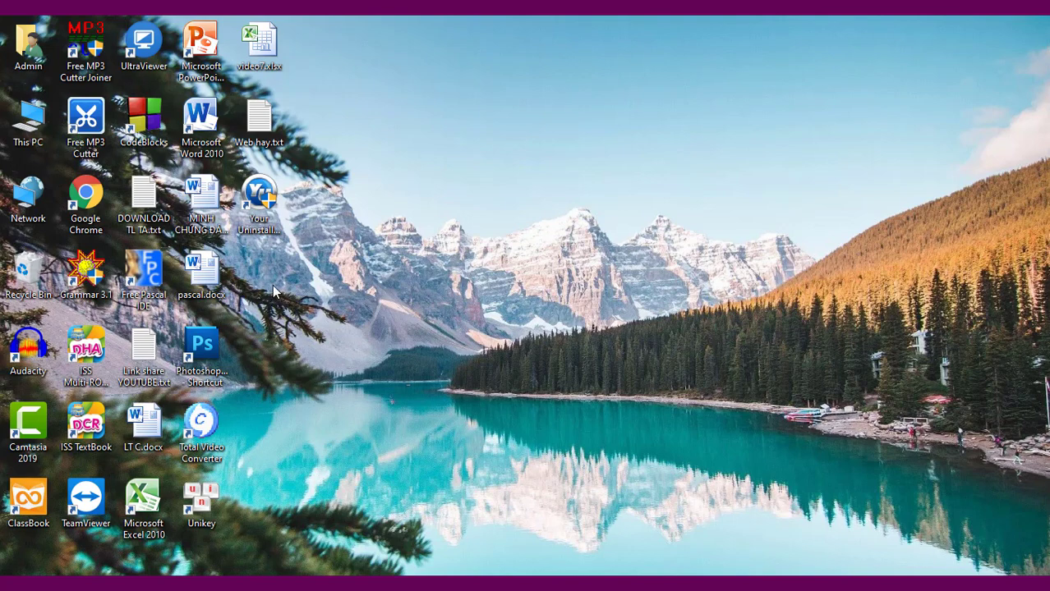
Launch Code::Blocks and open the existing project chao.cbp from the folder D:\C++\chao
{"action": "double_click", "coordinate": [144, 121]}
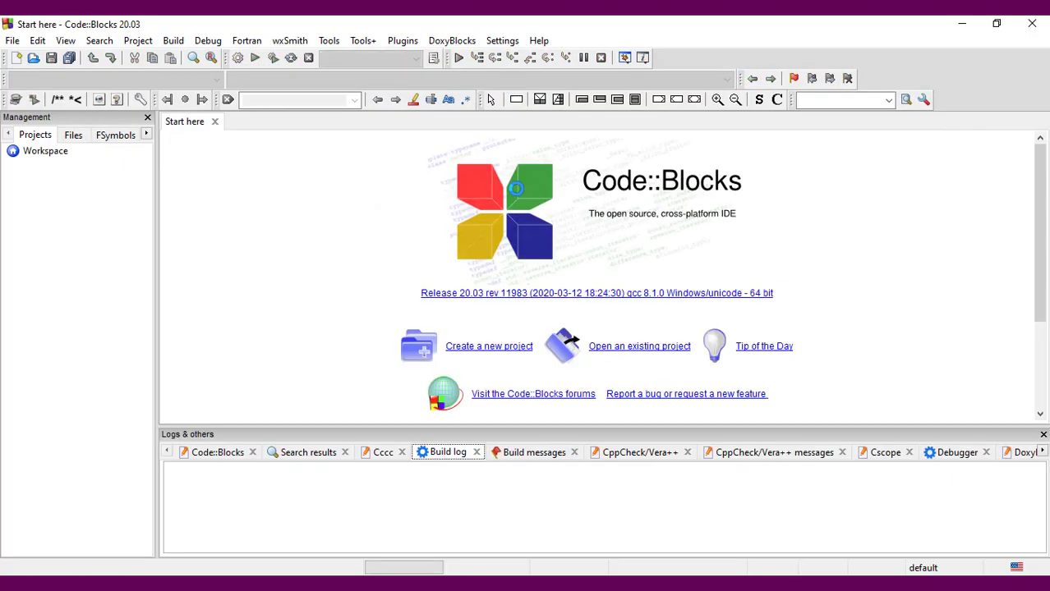
{"action": "left_click", "coordinate": [622, 356]}
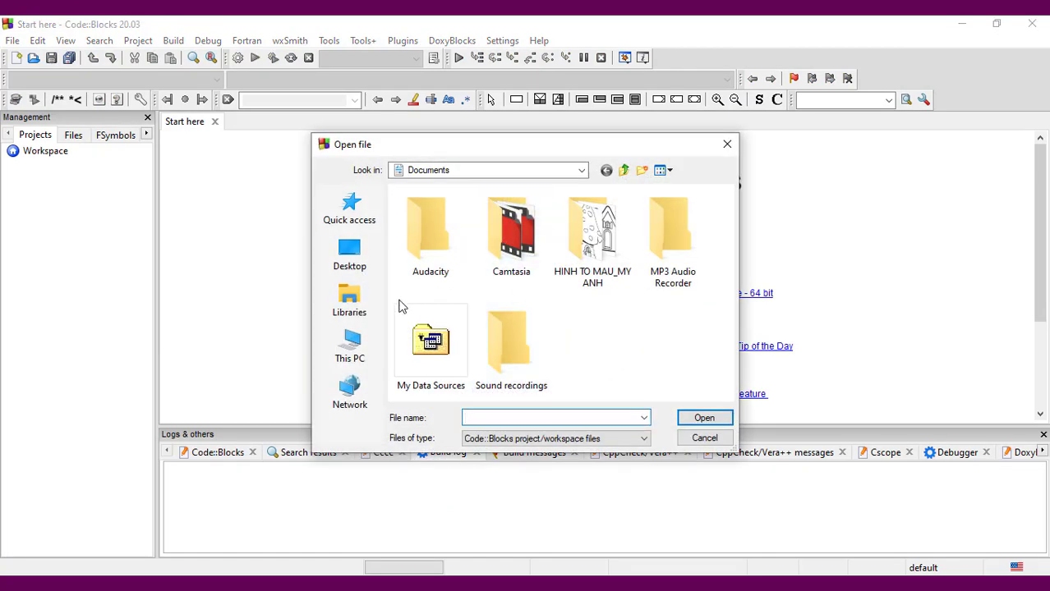
{"action": "left_click", "coordinate": [349, 349]}
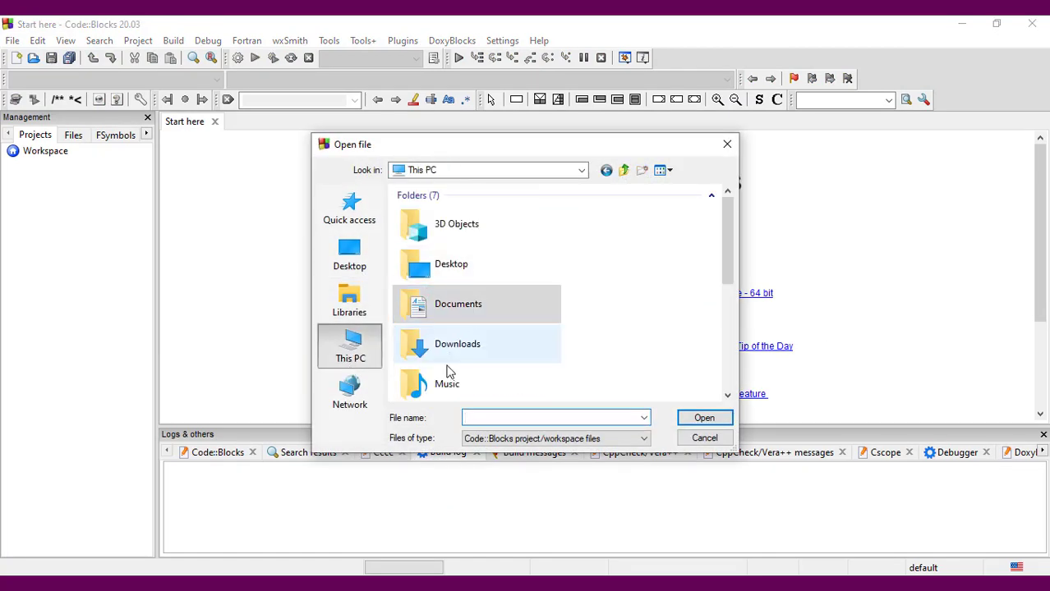
{"action": "scroll", "coordinate": [490, 279], "scroll_direction": "down", "scroll_amount": 5}
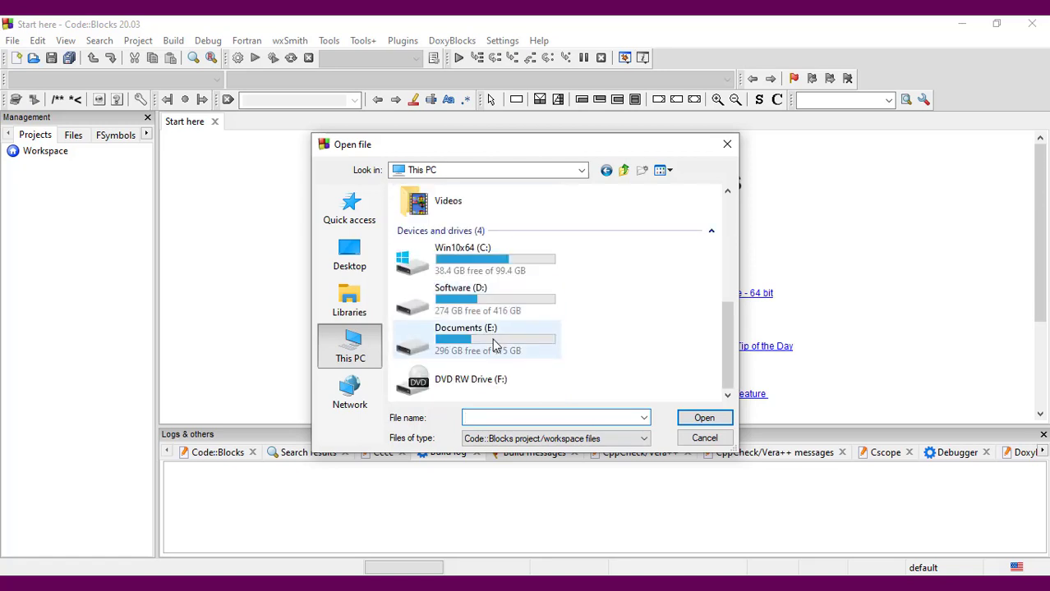
{"action": "double_click", "coordinate": [480, 307]}
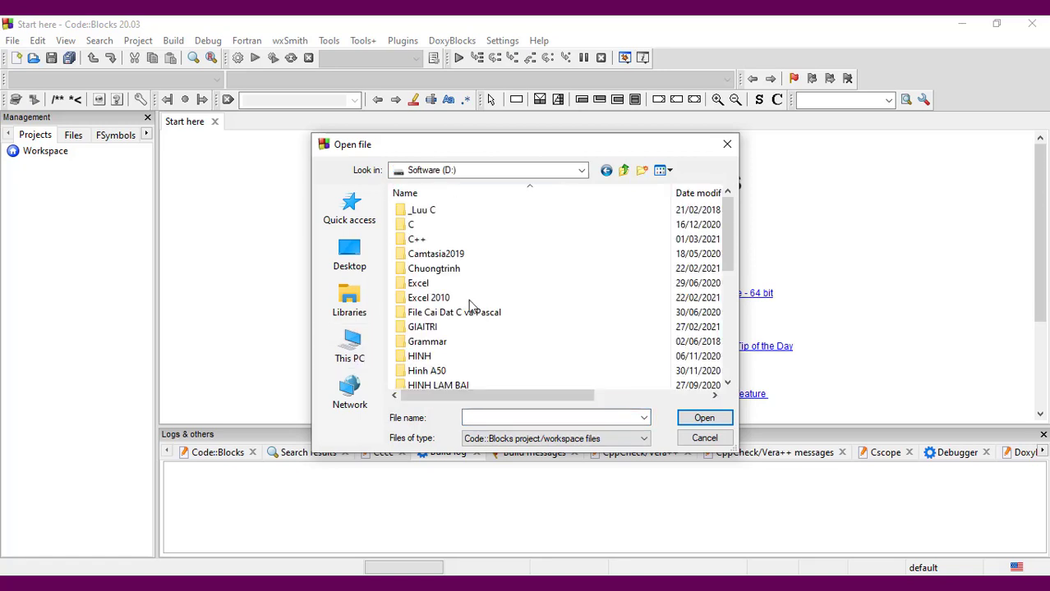
{"action": "double_click", "coordinate": [417, 240]}
{"action": "double_click", "coordinate": [419, 212]}
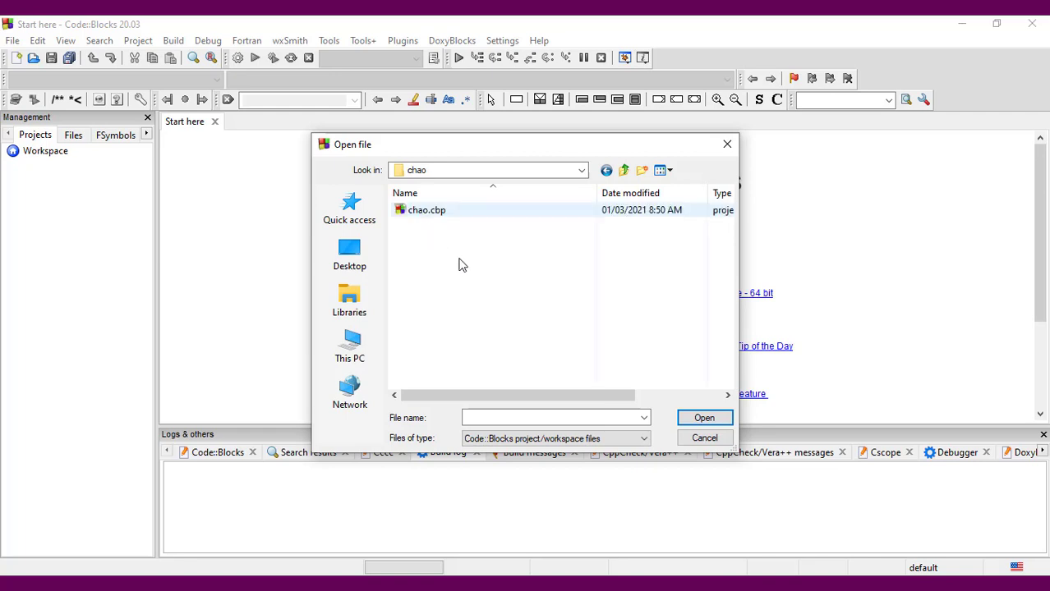
{"action": "left_click", "coordinate": [426, 212]}
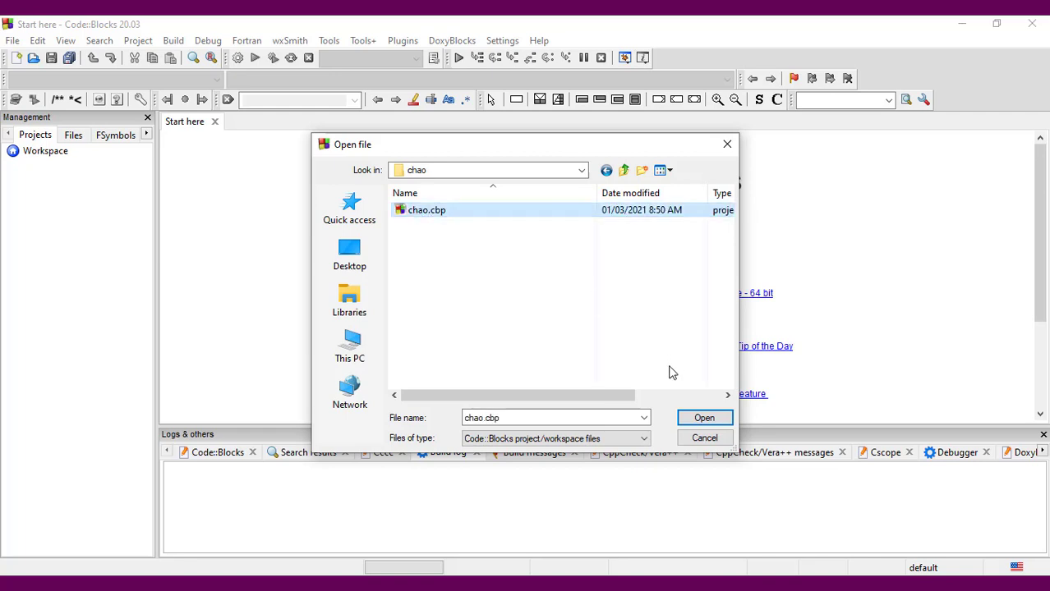
{"action": "left_click", "coordinate": [704, 418]}
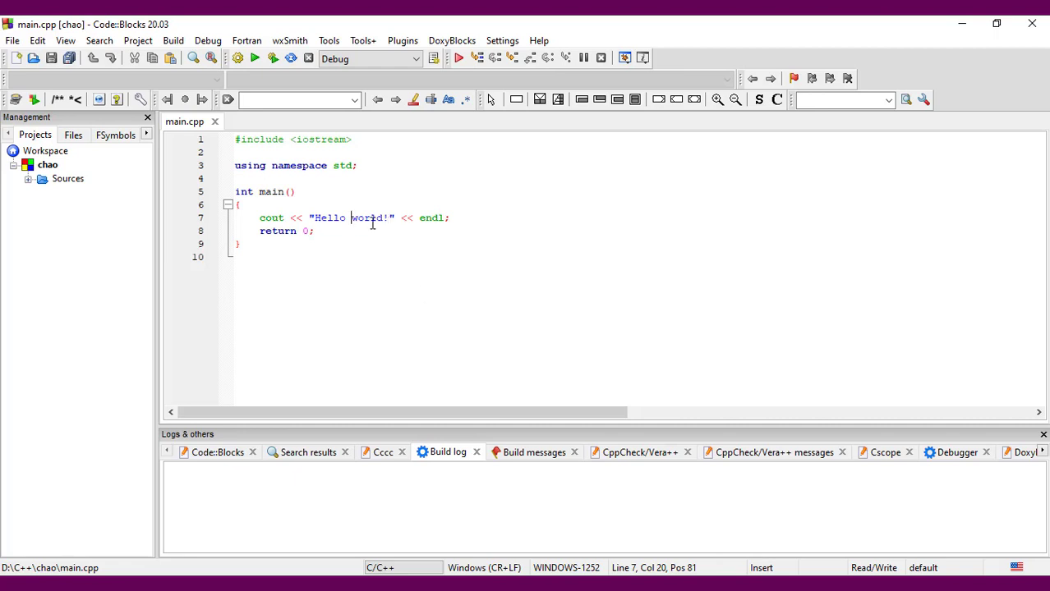
Build and run the chao project, and move its console window aside to uncover the project tree
{"action": "left_click", "coordinate": [277, 59]}
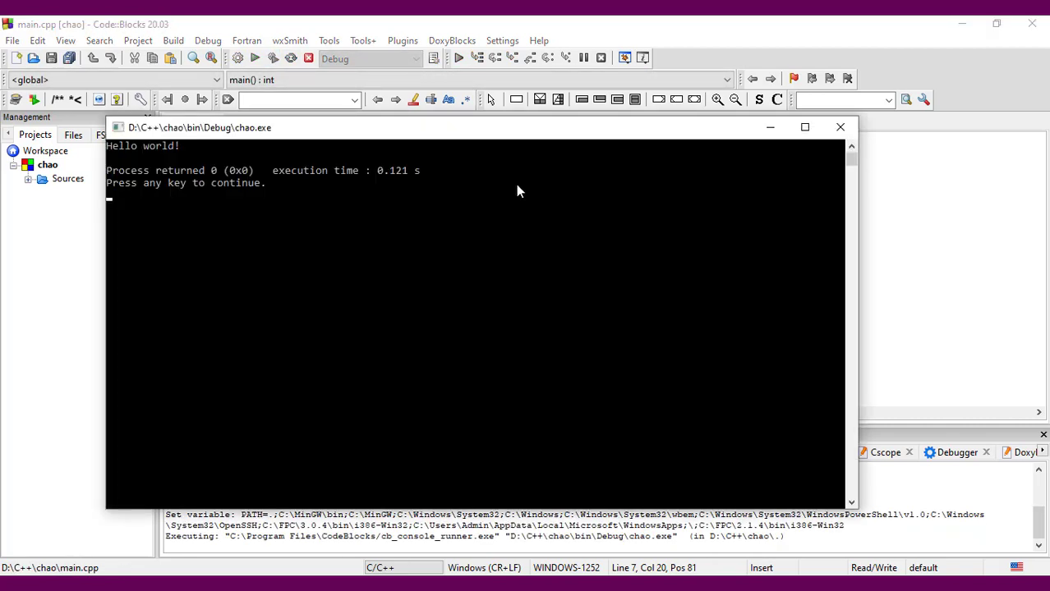
{"action": "left_click_drag", "start_coordinate": [442, 128], "coordinate": [564, 131]}
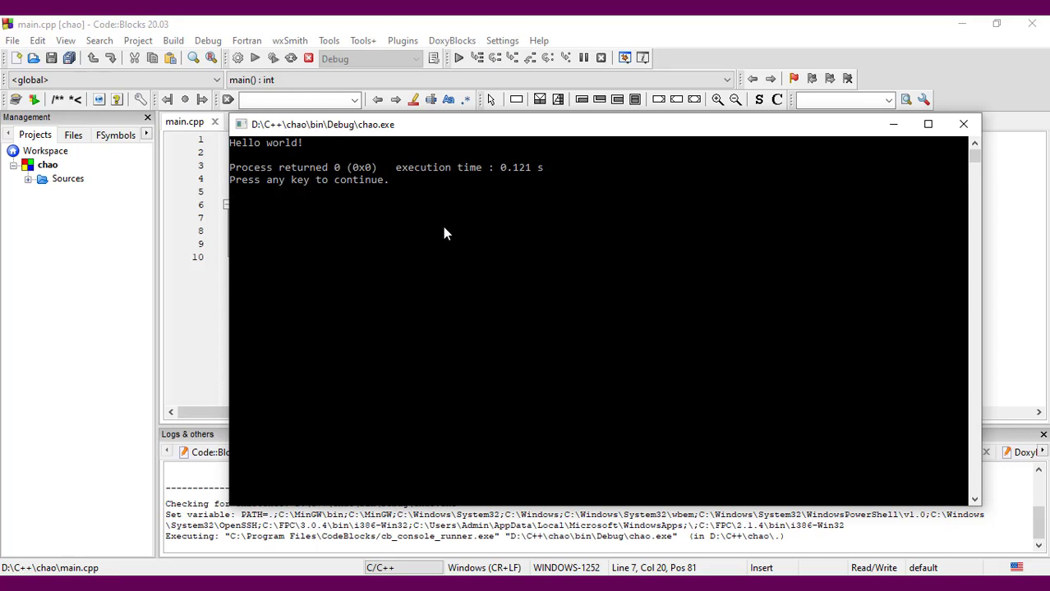
Set the console's screen background colour to white (255, 255, 255) in its properties, and select the screen text for recolouring
{"action": "right_click", "coordinate": [528, 132]}
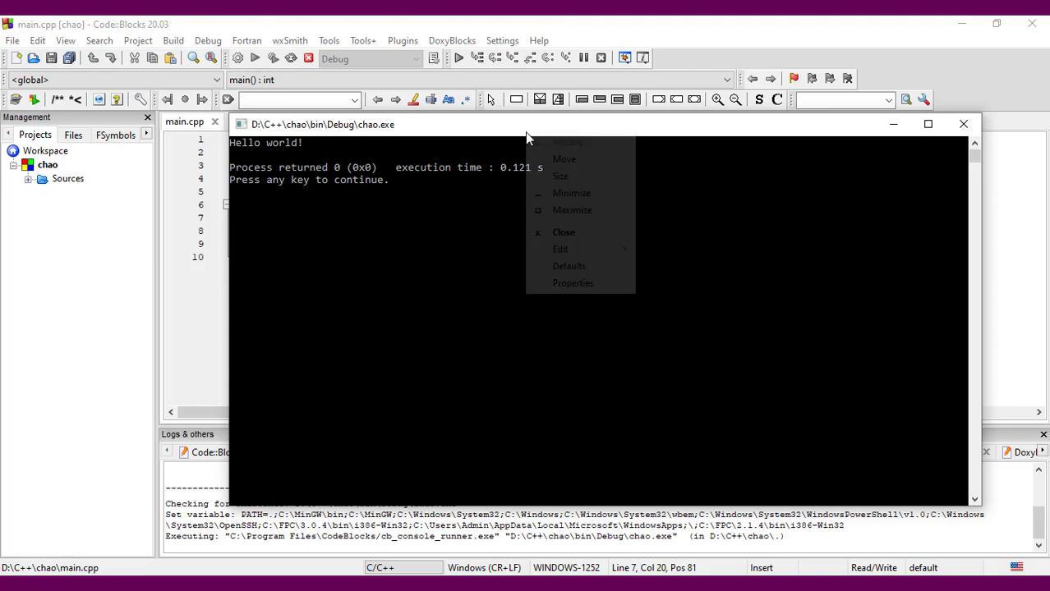
{"action": "left_click", "coordinate": [580, 284]}
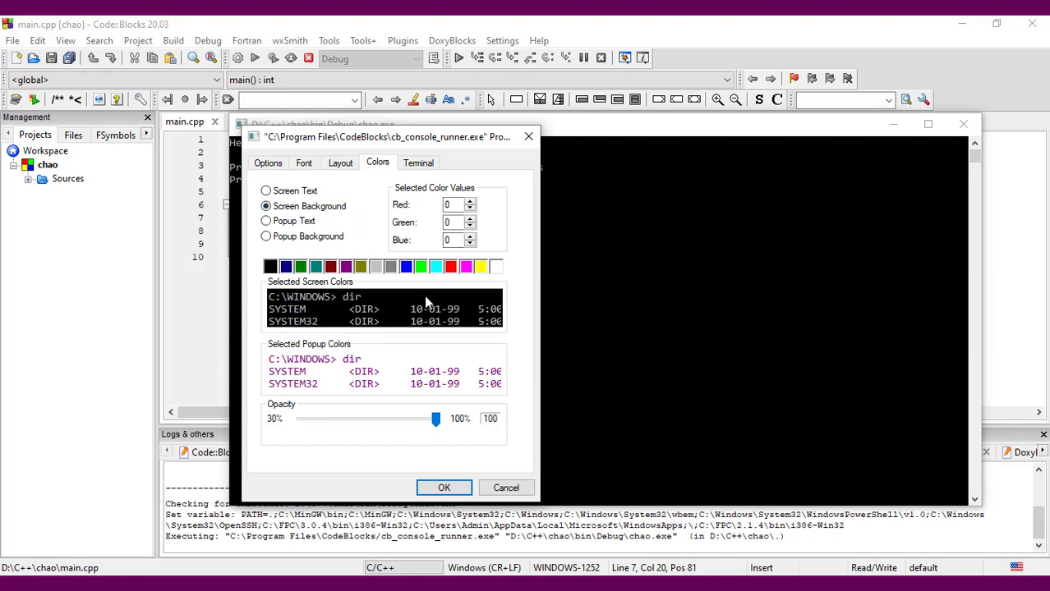
{"action": "left_click", "coordinate": [496, 267]}
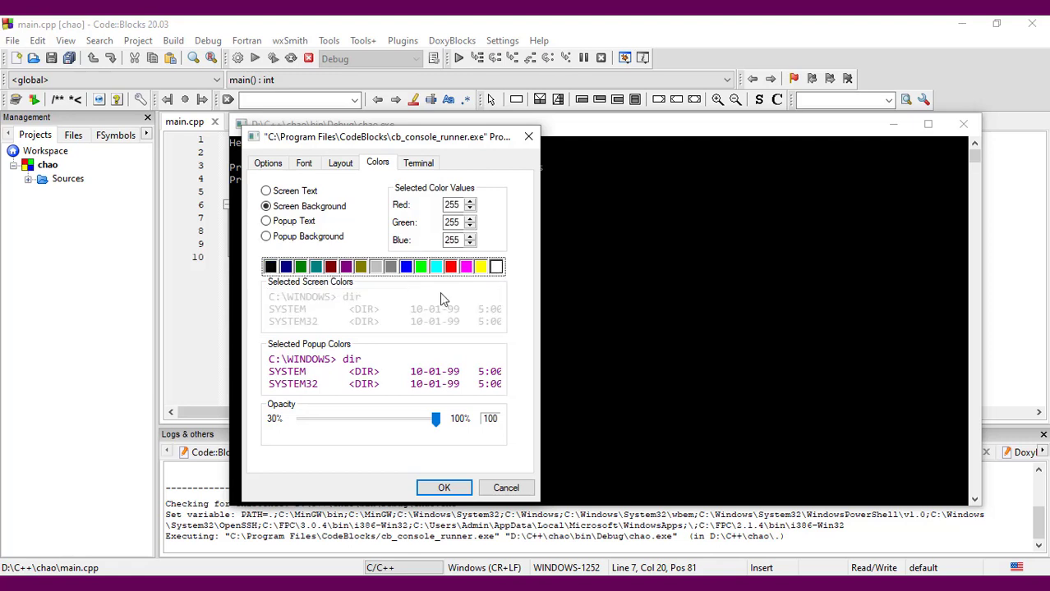
{"action": "left_click", "coordinate": [309, 194]}
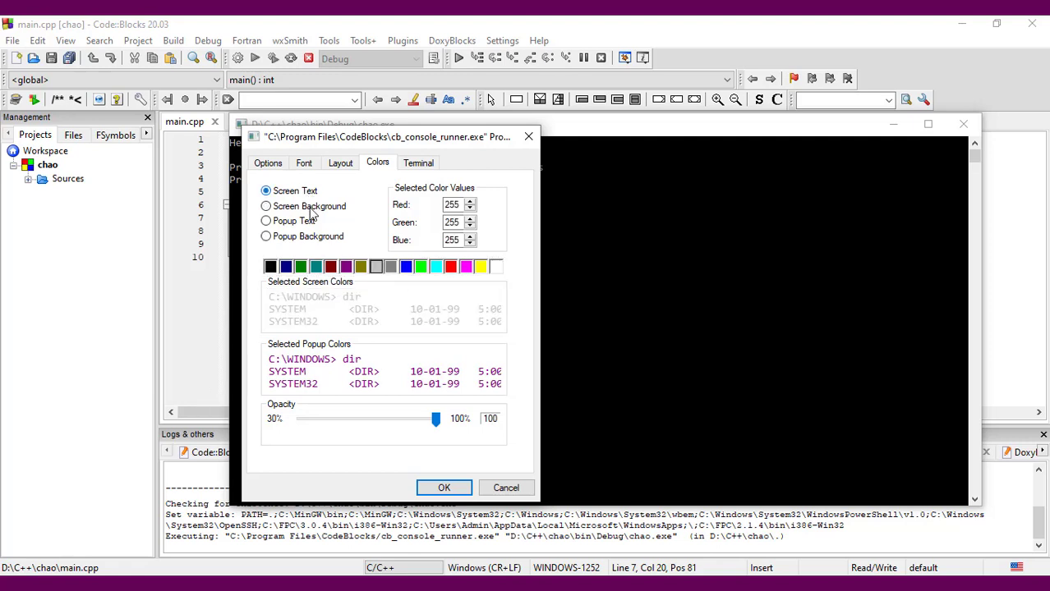